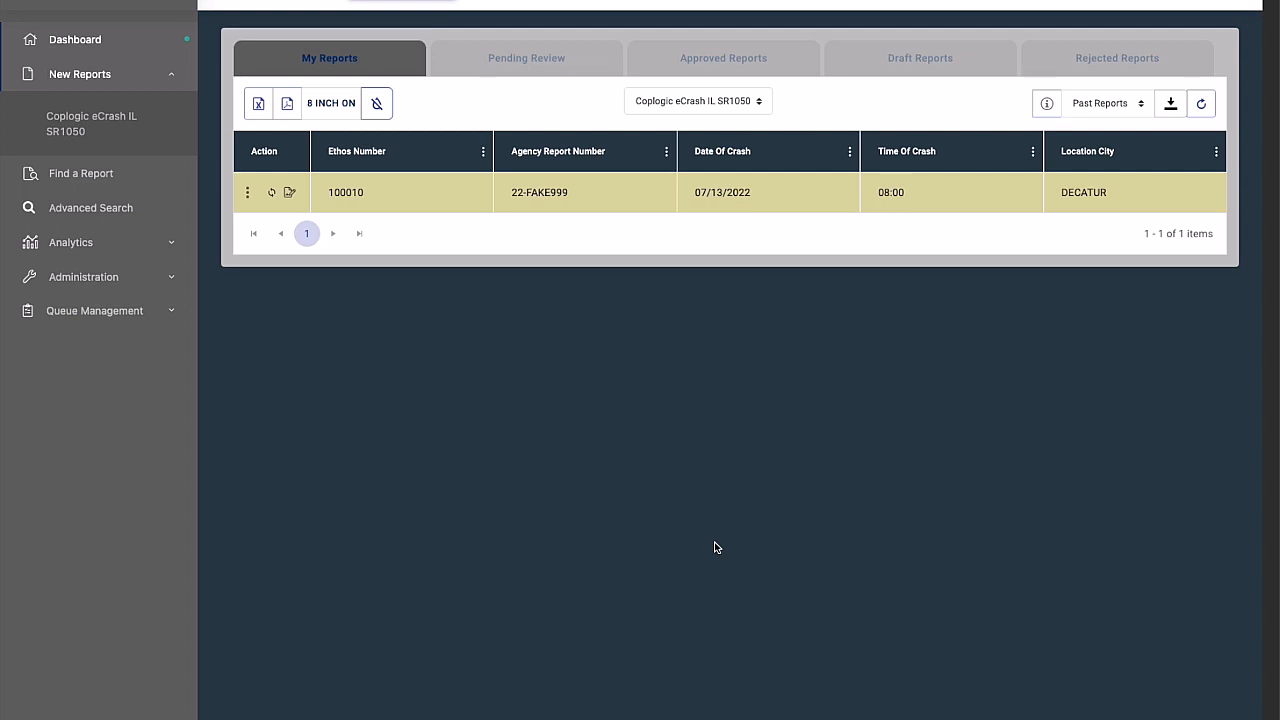
From the New Reports list, start a new IL SR1050 crash report (Ethos Number 100011)
{"action": "left_click", "coordinate": [170, 72]}
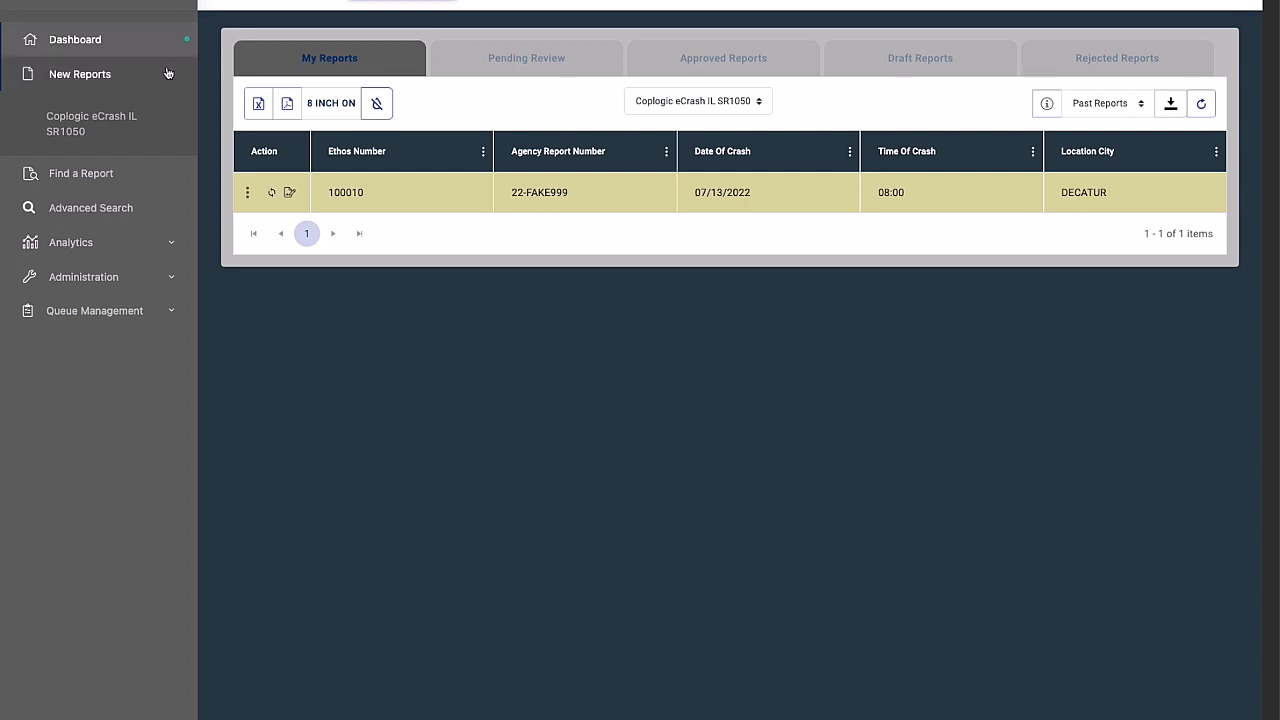
{"action": "left_click", "coordinate": [171, 77]}
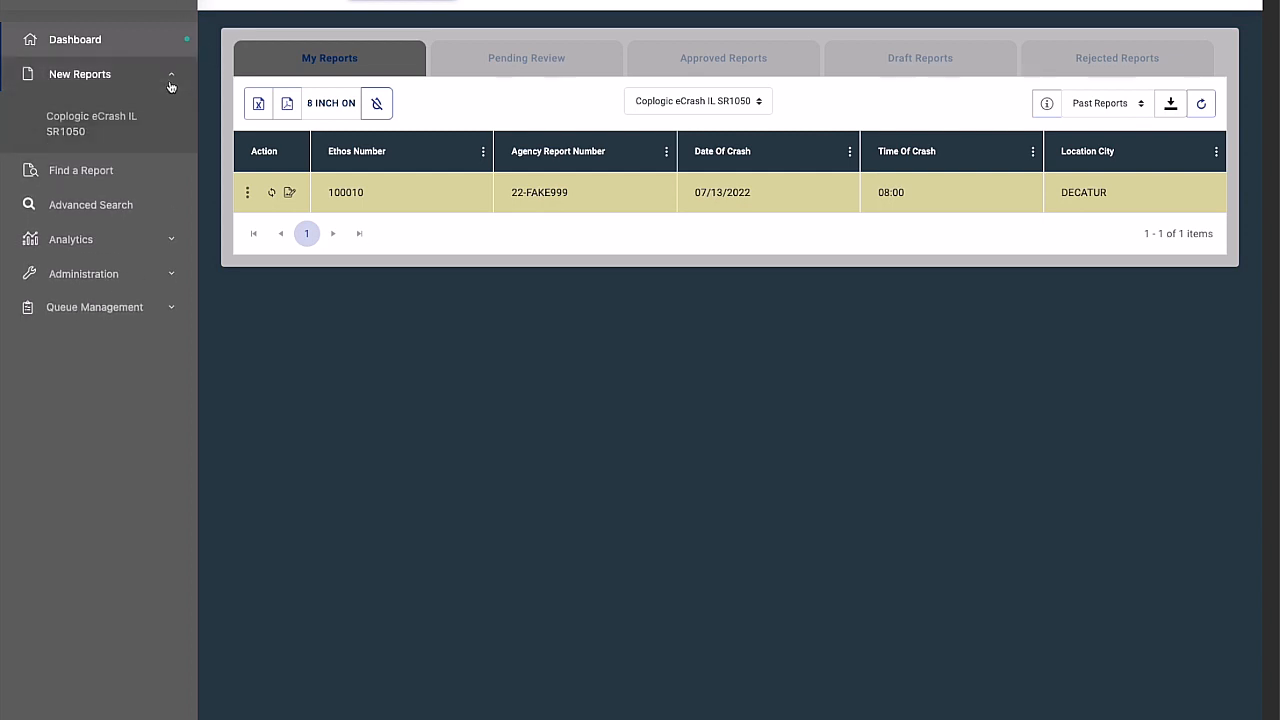
{"action": "left_click", "coordinate": [171, 80]}
{"action": "left_click", "coordinate": [162, 90]}
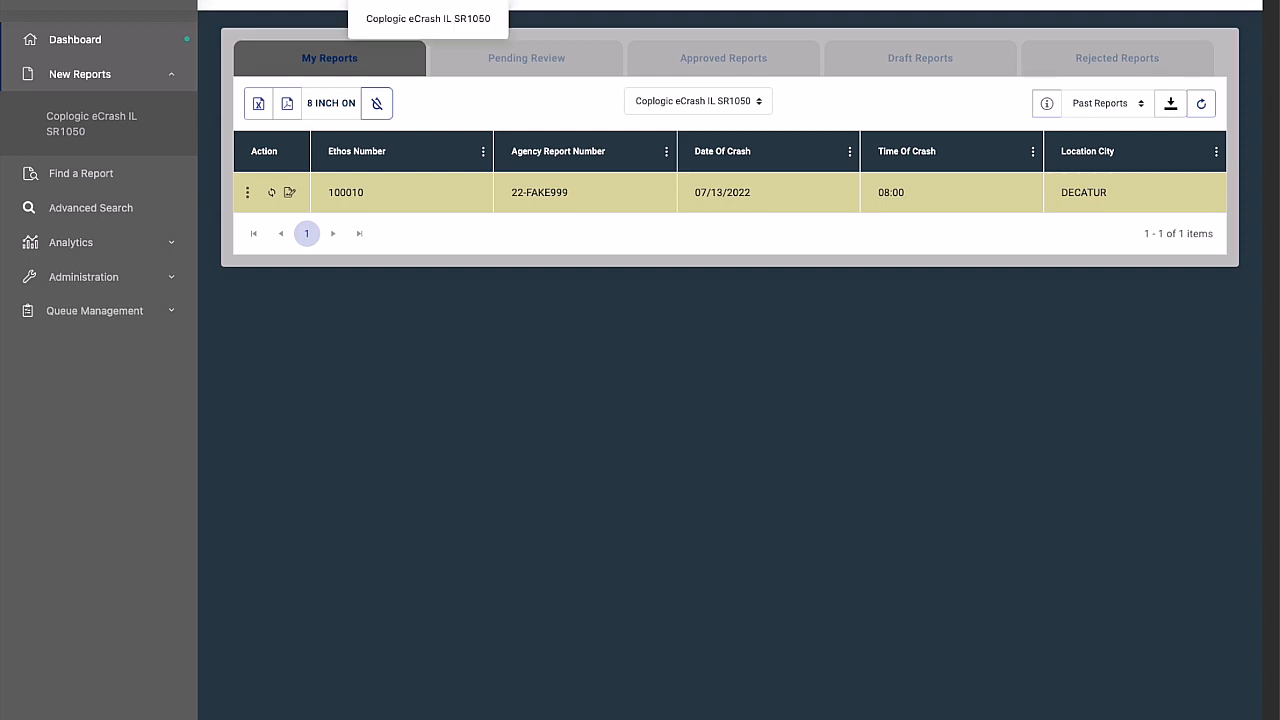
{"action": "left_click", "coordinate": [435, 20]}
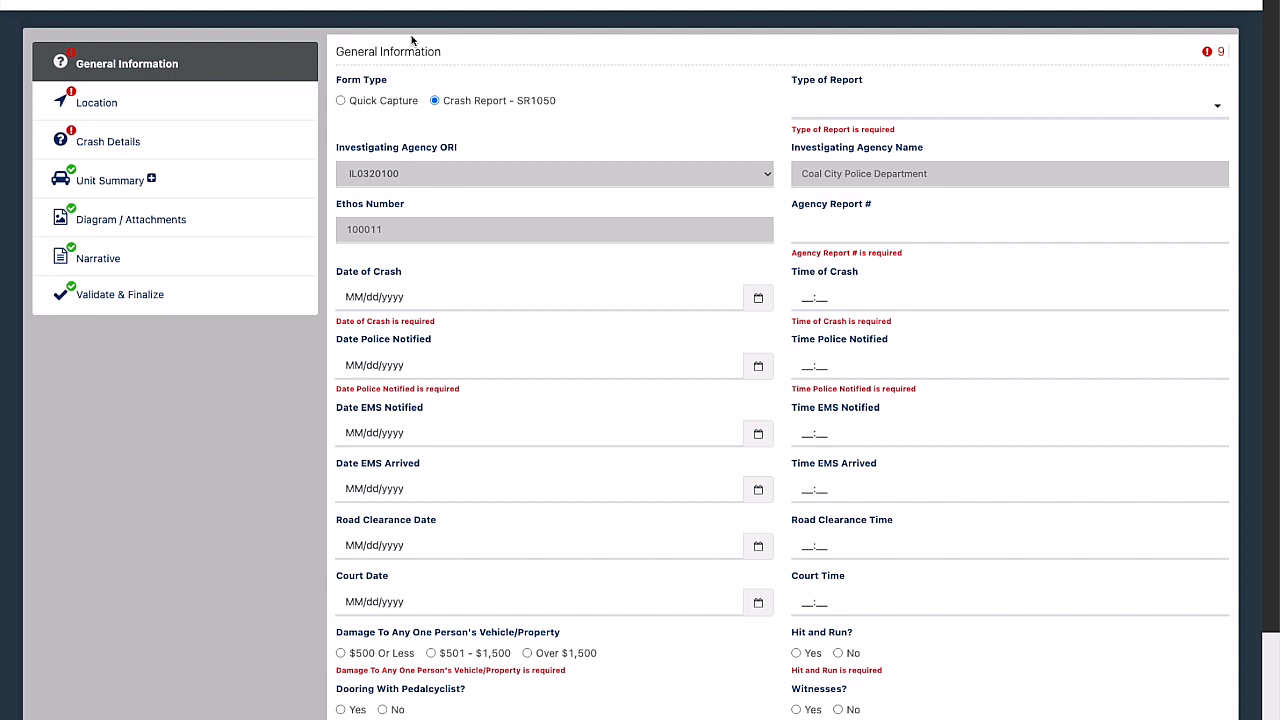
{"action": "left_click", "coordinate": [221, 107]}
{"action": "left_click", "coordinate": [228, 145]}
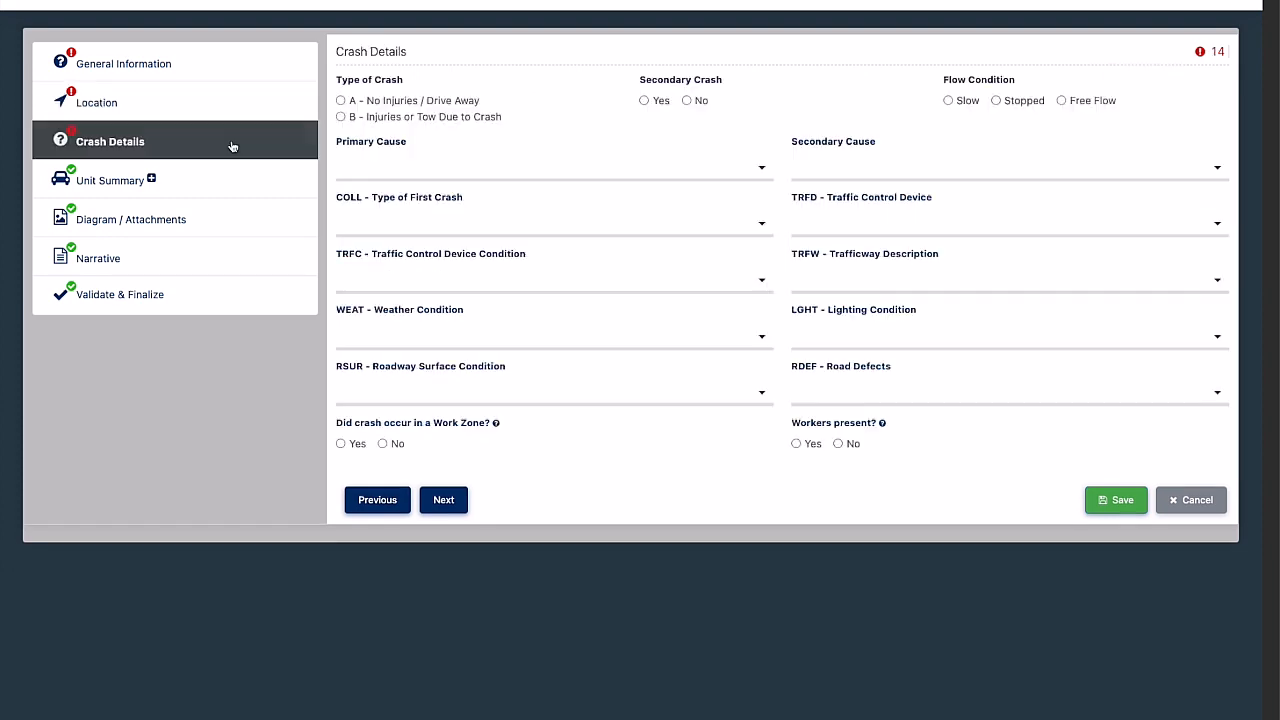
{"action": "left_click", "coordinate": [216, 185]}
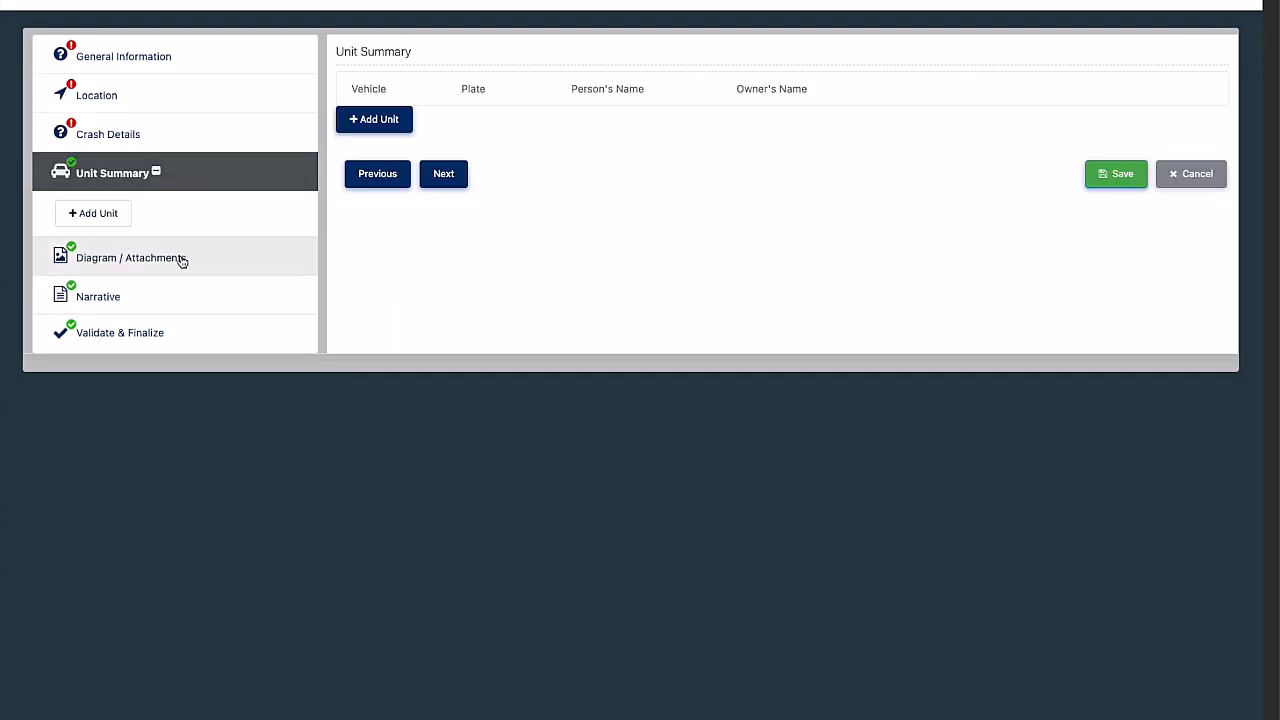
{"action": "left_click", "coordinate": [180, 260]}
{"action": "left_click", "coordinate": [212, 149]}
{"action": "left_click", "coordinate": [214, 111]}
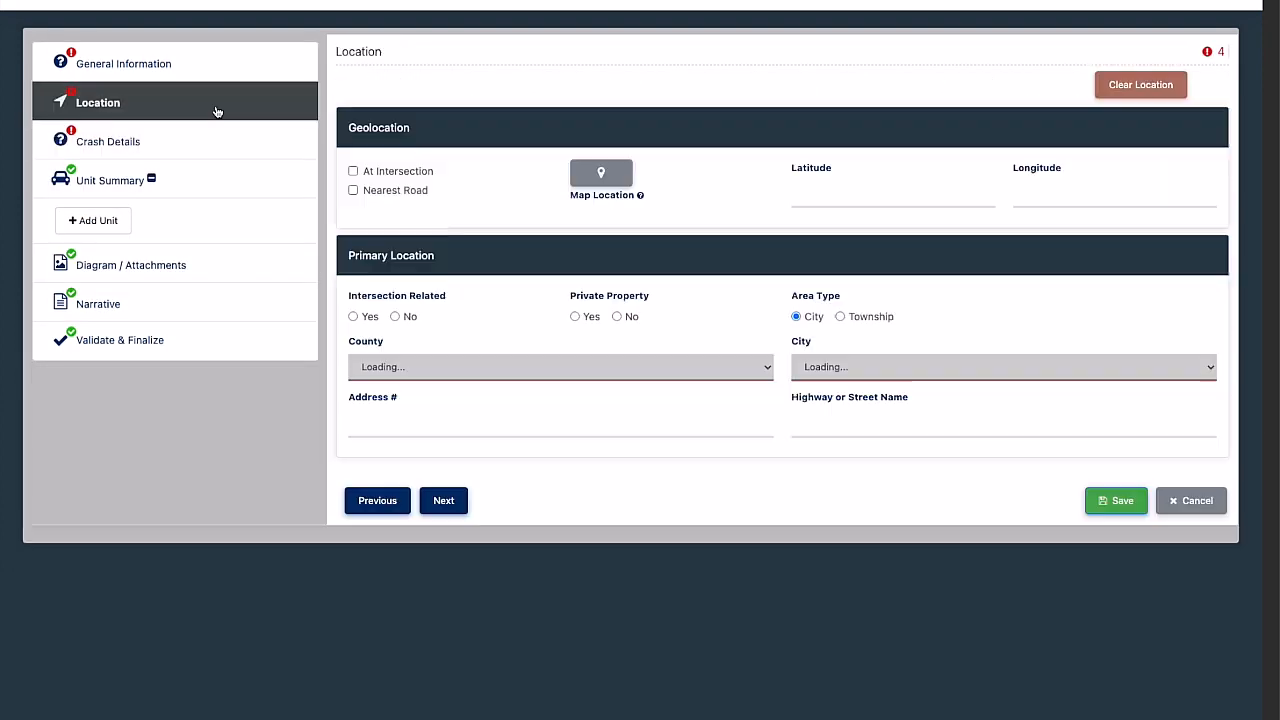
{"action": "left_click", "coordinate": [220, 76]}
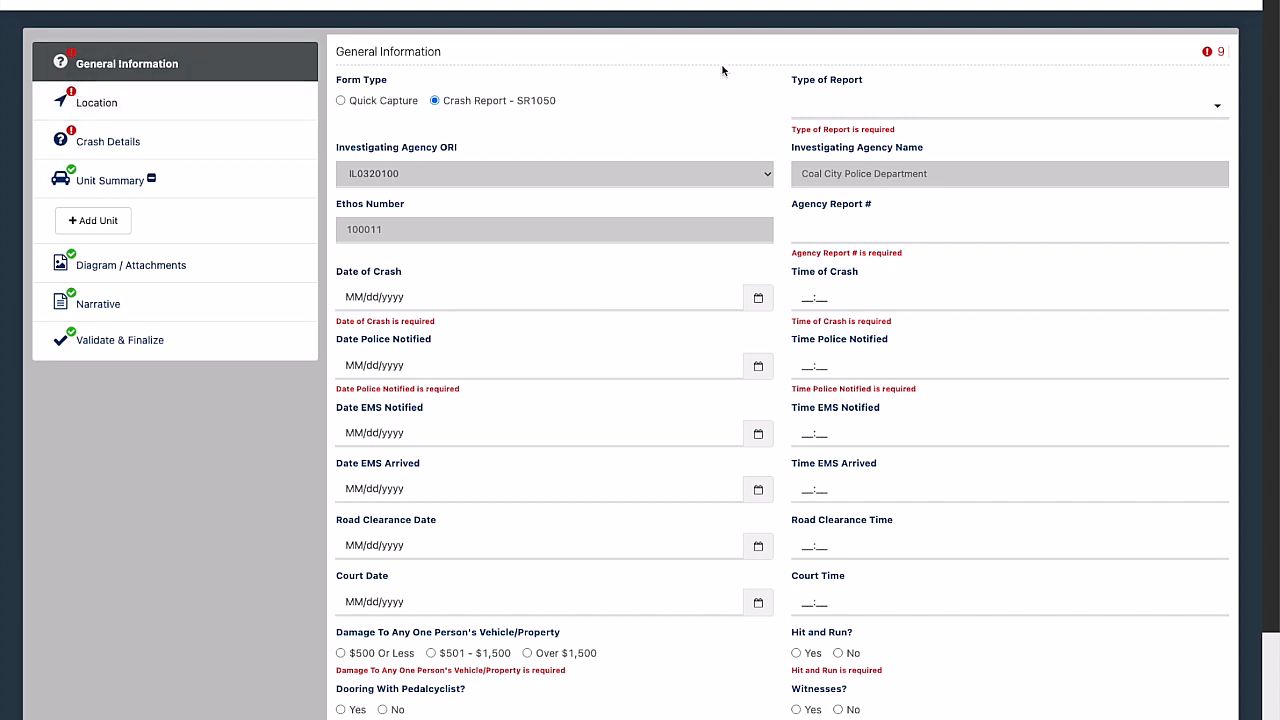
Set report type ON SCENE, report number 22-0, and crash date 07/14/2022 at 07:00
{"action": "left_click", "coordinate": [907, 112]}
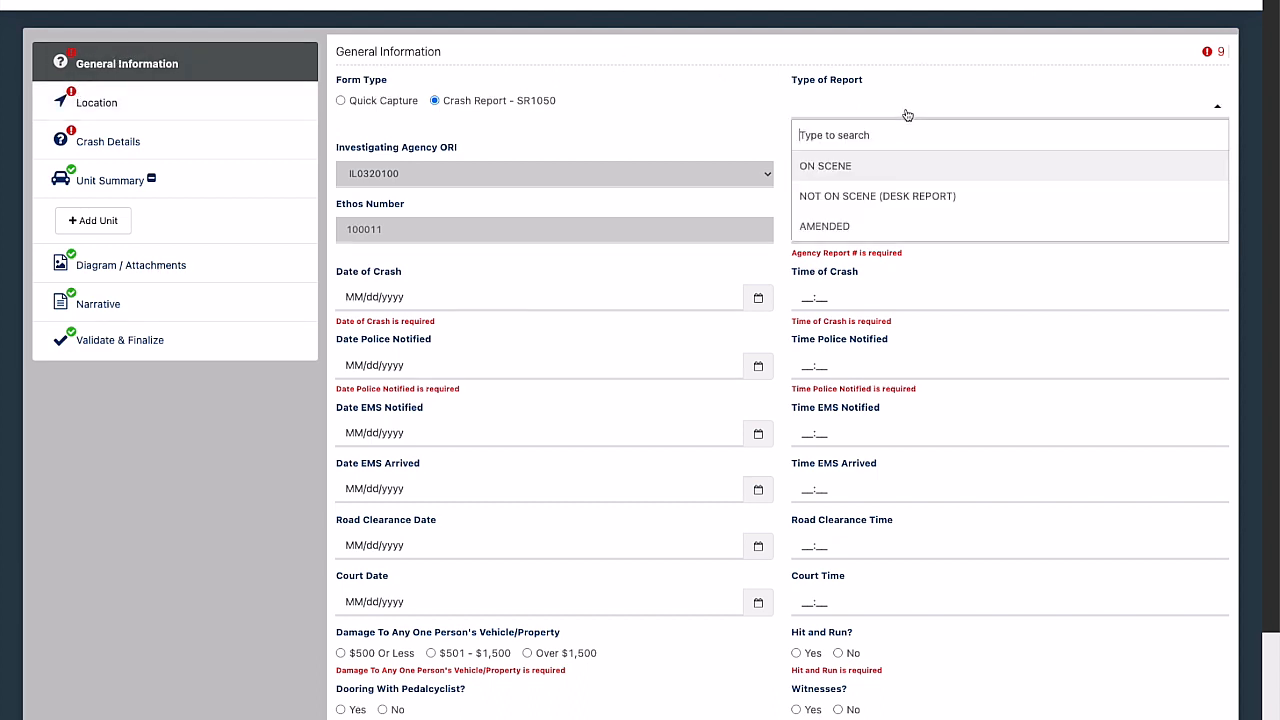
{"action": "left_click", "coordinate": [896, 165]}
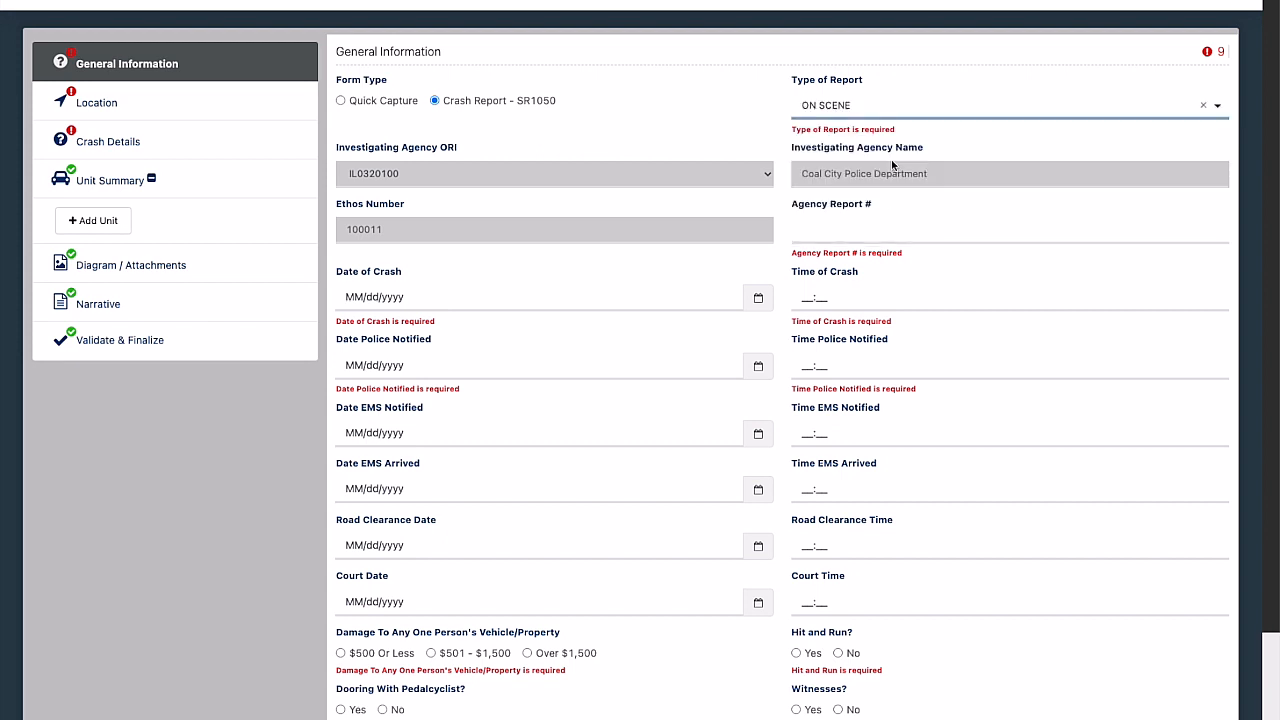
{"action": "left_click", "coordinate": [935, 222]}
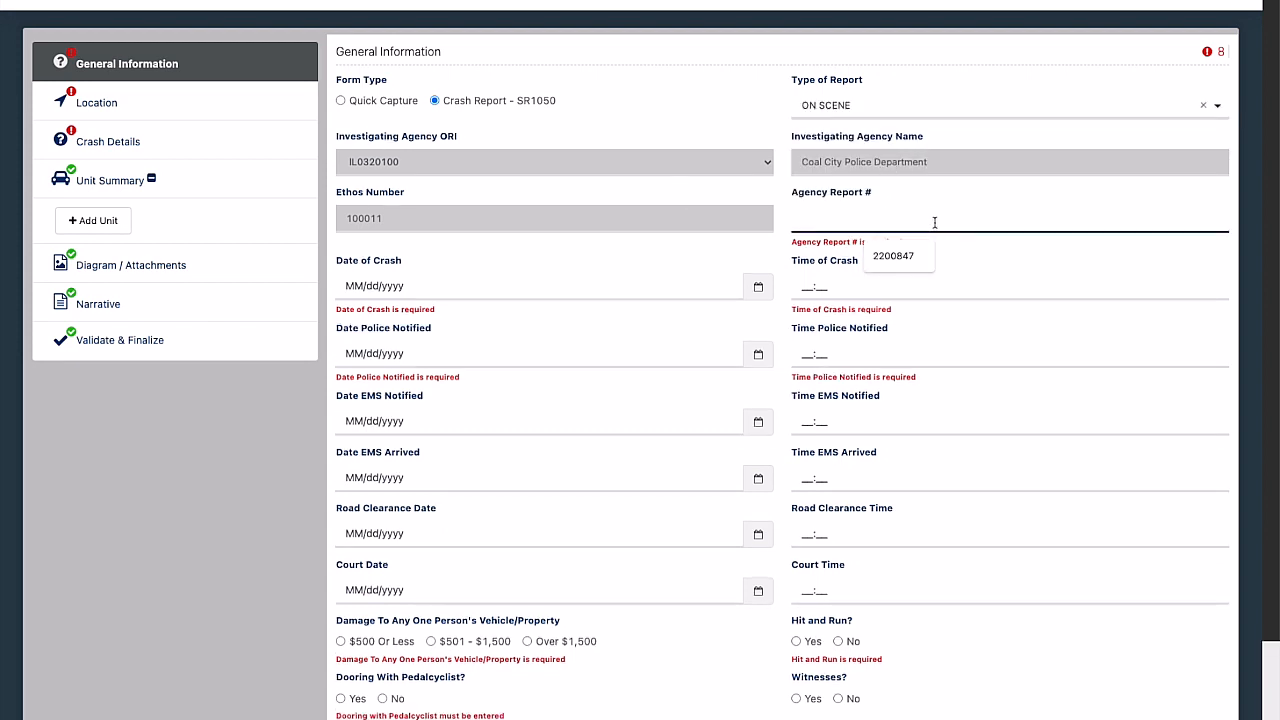
{"action": "type", "text": "22-0045645"}
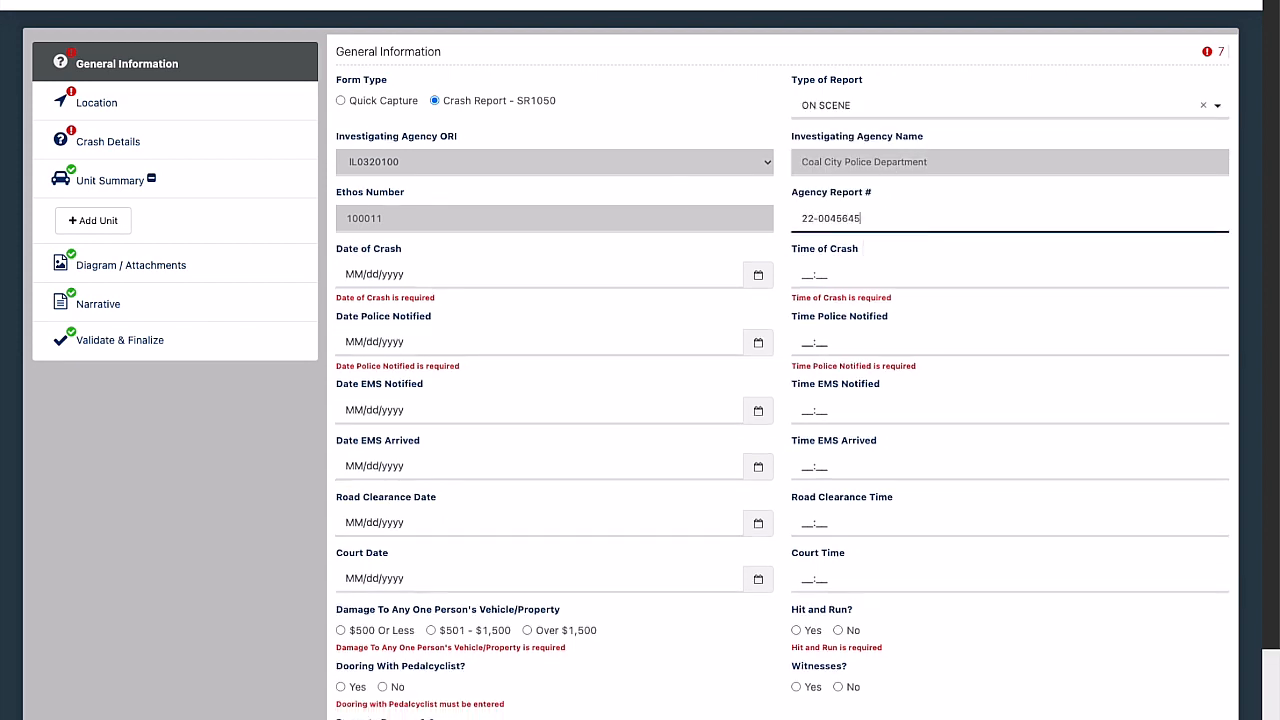
{"action": "left_click", "coordinate": [758, 275]}
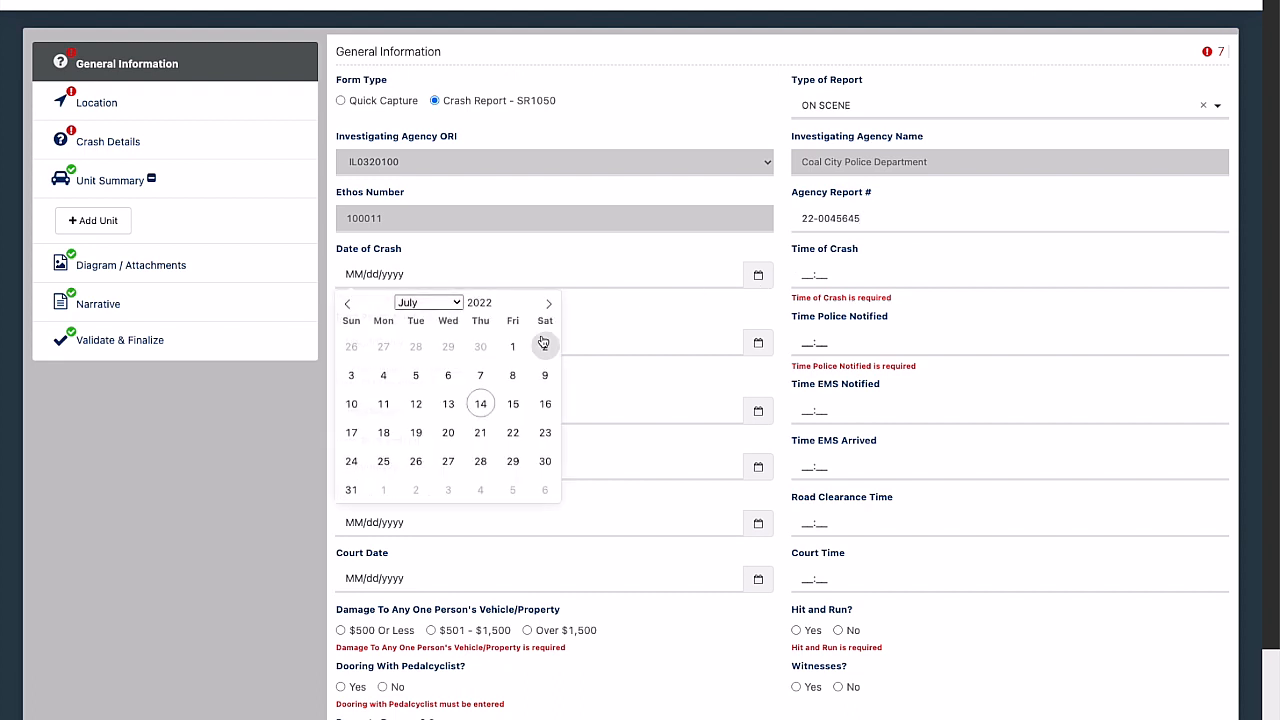
{"action": "left_click", "coordinate": [481, 401]}
{"action": "left_click", "coordinate": [801, 278]}
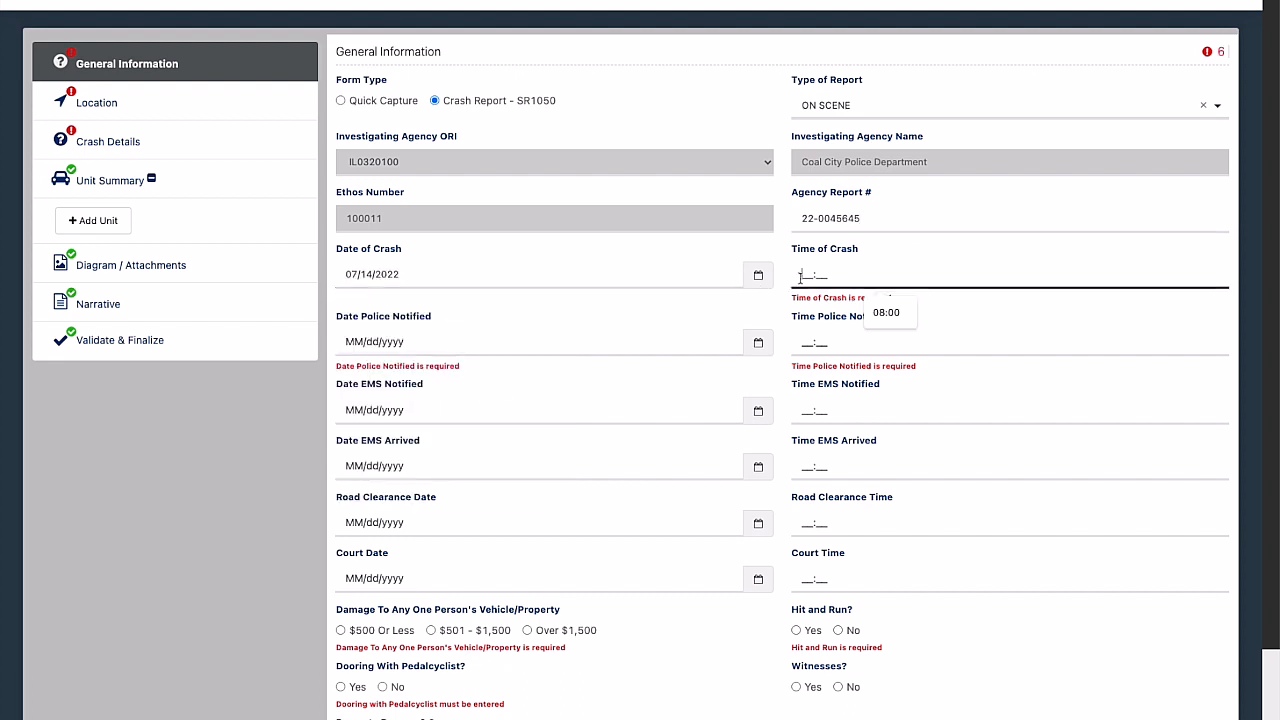
{"action": "type", "text": "07:00"}
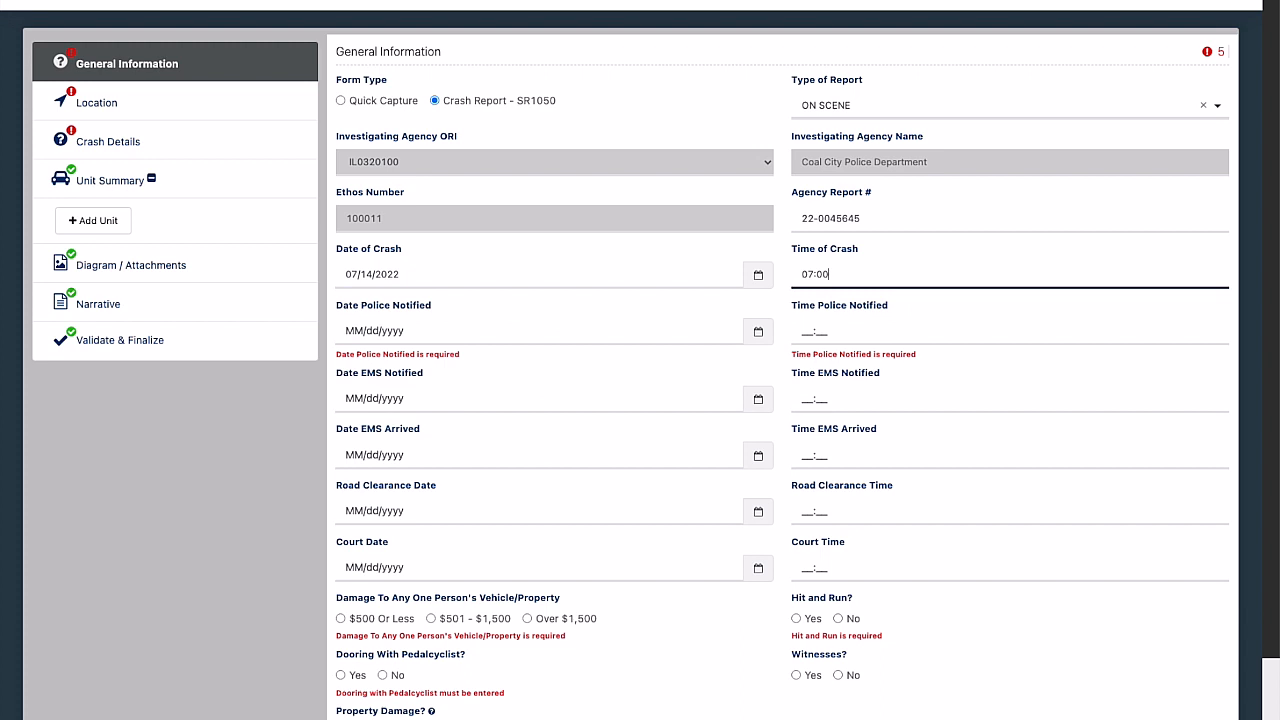
Set police and EMS notified dates to 07/14/2022, at 07:10 and 07:15
{"action": "key", "text": "Tab"}
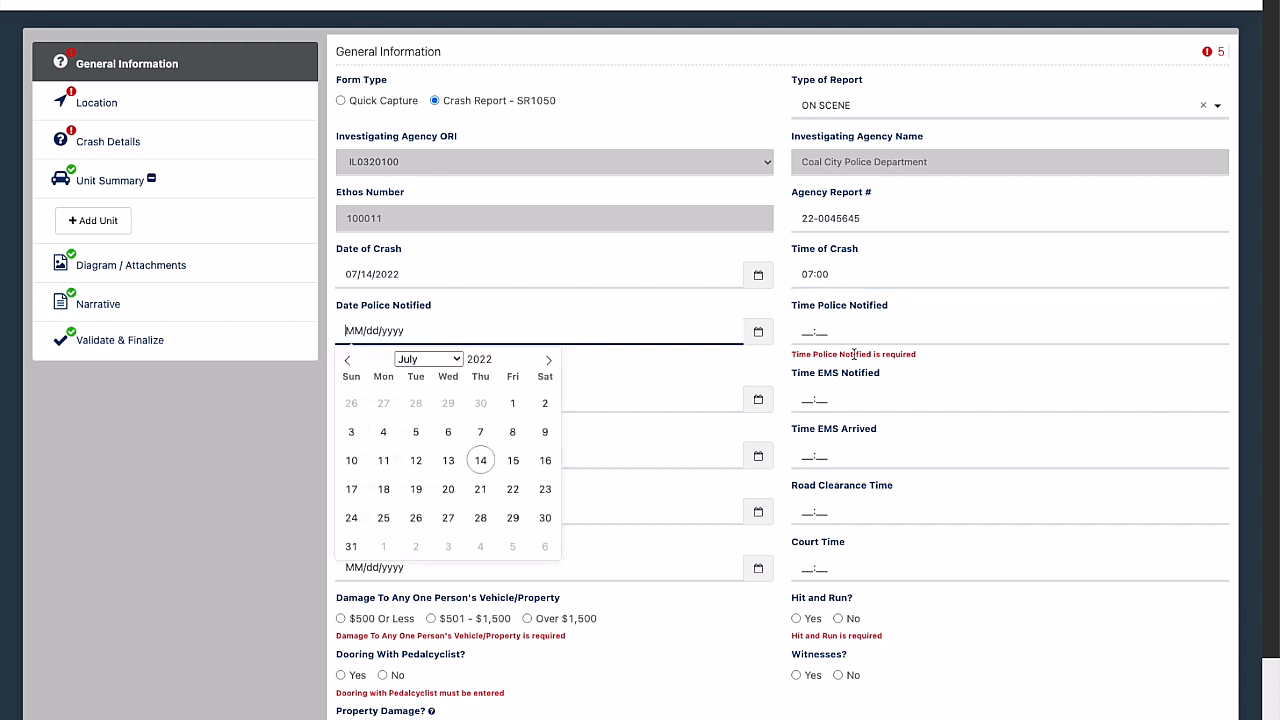
{"action": "left_click", "coordinate": [480, 460]}
{"action": "left_click", "coordinate": [478, 401]}
{"action": "left_click", "coordinate": [480, 527]}
{"action": "left_click", "coordinate": [808, 328]}
{"action": "type", "text": "0710"}
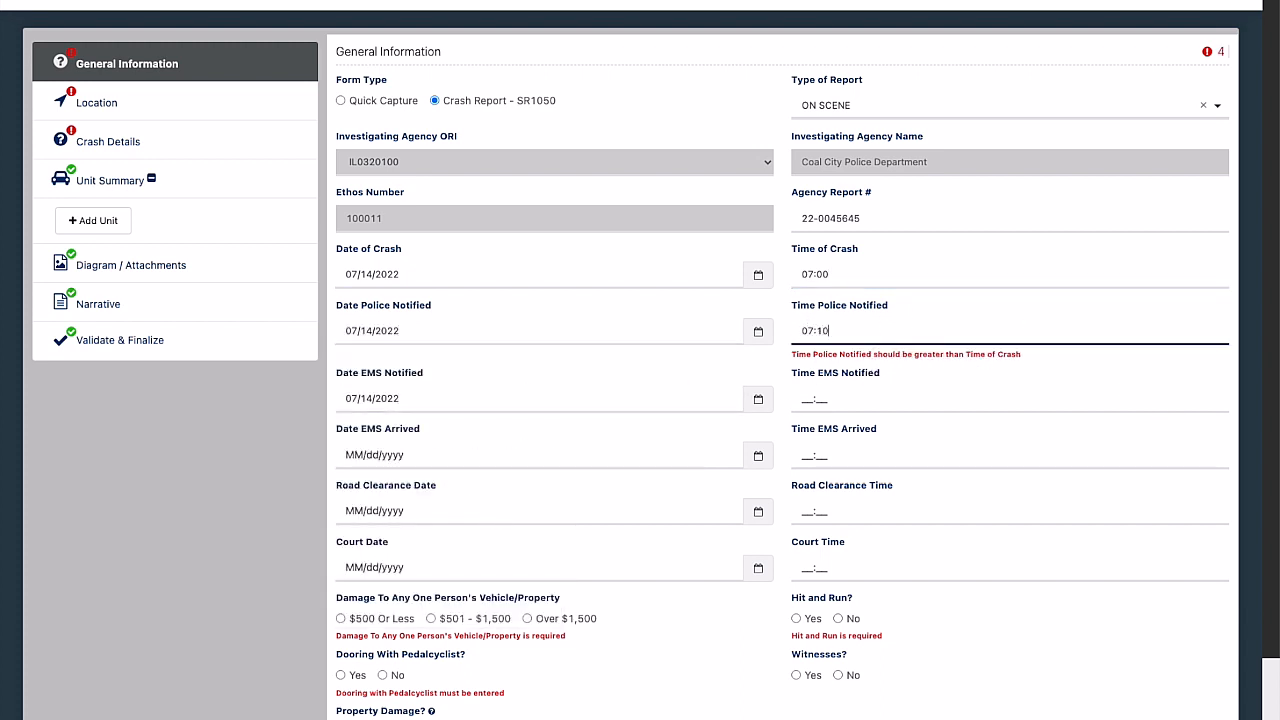
{"action": "left_click", "coordinate": [808, 399]}
{"action": "type", "text": "0715"}
Mark damage $500 Or Less and answer No to hit-and-run, dooring, witnesses and property damage
{"action": "left_click", "coordinate": [340, 607]}
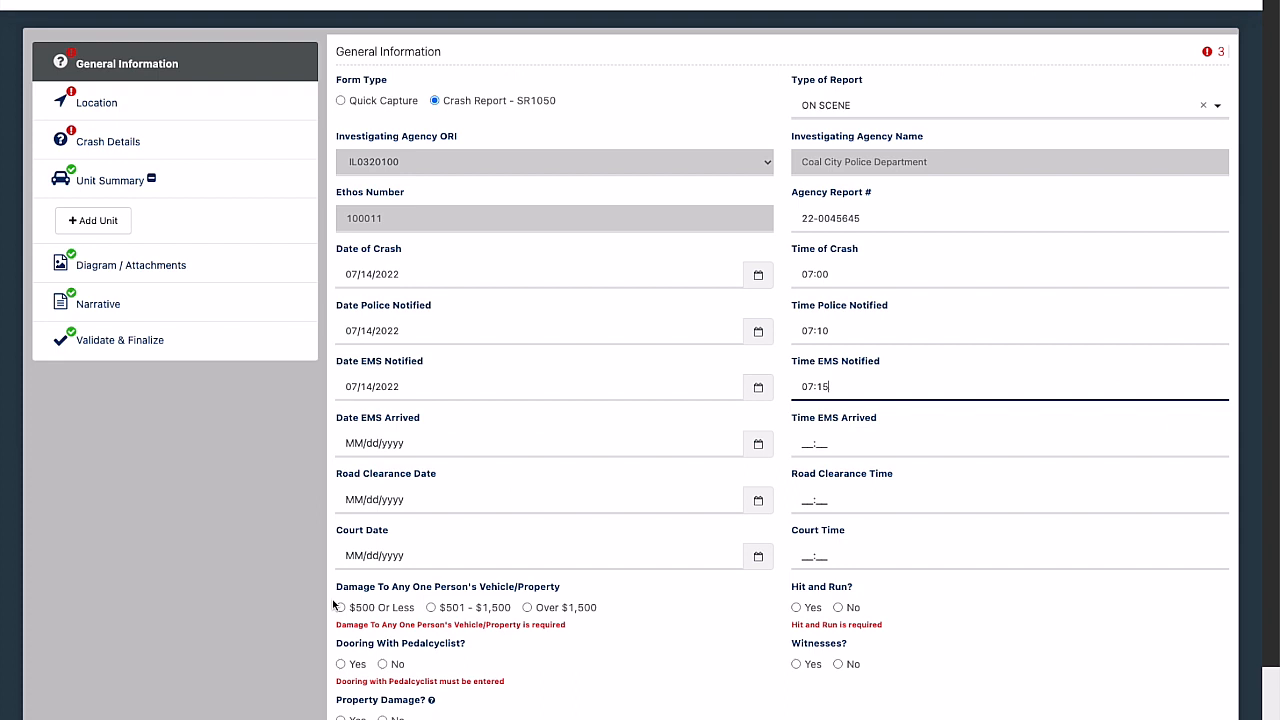
{"action": "left_click", "coordinate": [838, 607]}
{"action": "left_click", "coordinate": [382, 652]}
{"action": "left_click", "coordinate": [382, 697]}
{"action": "left_click", "coordinate": [838, 652]}
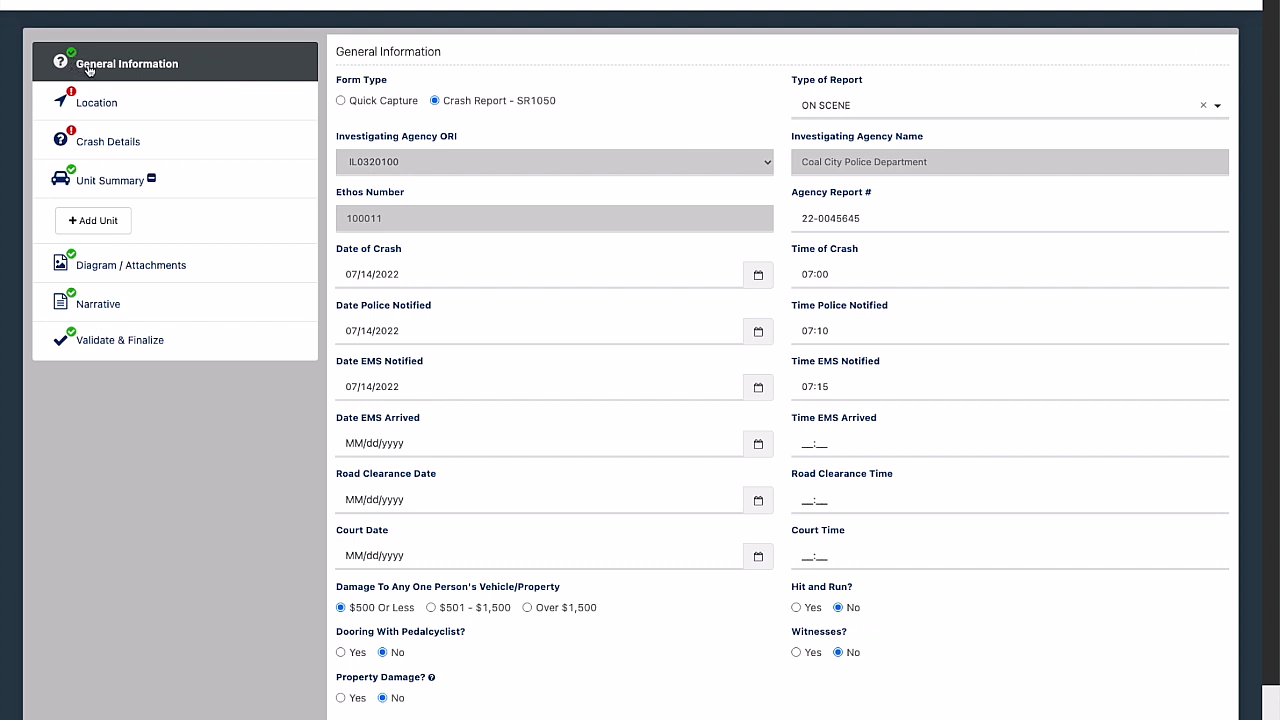
{"action": "left_click", "coordinate": [200, 104]}
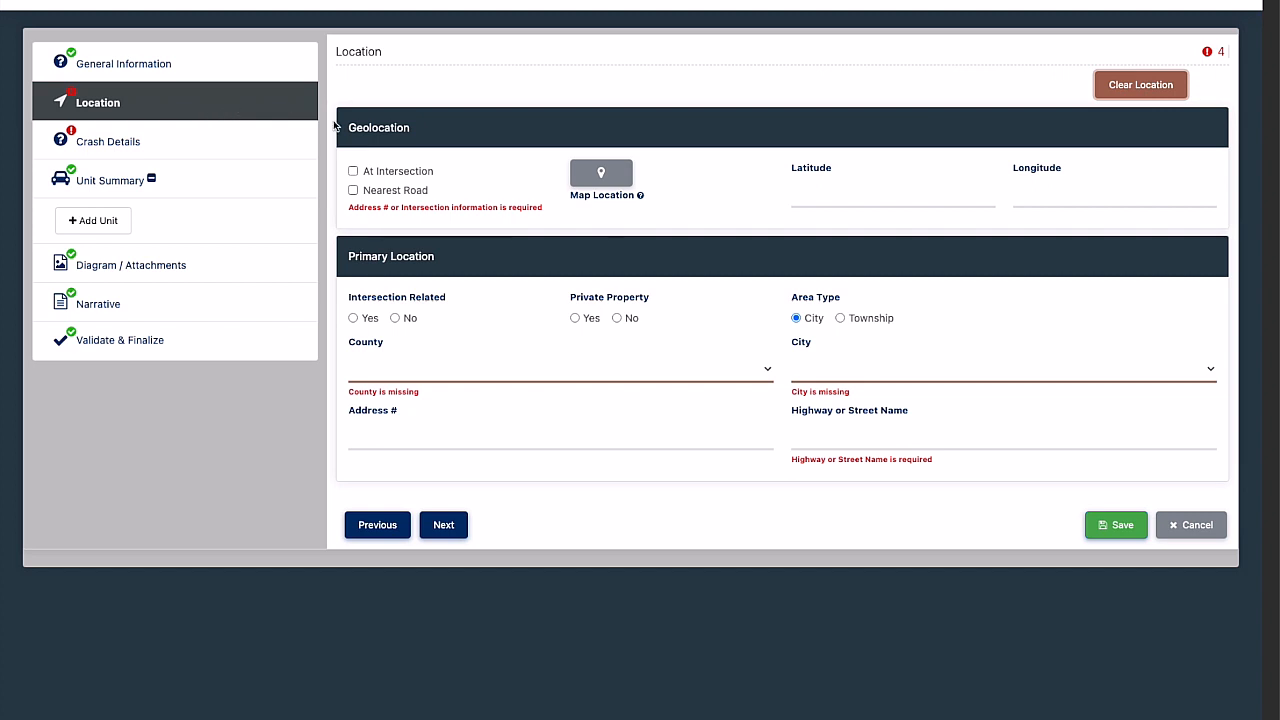
Toggle between At Intersection and Nearest Road, finishing with At Intersection checked
{"action": "left_click", "coordinate": [352, 172]}
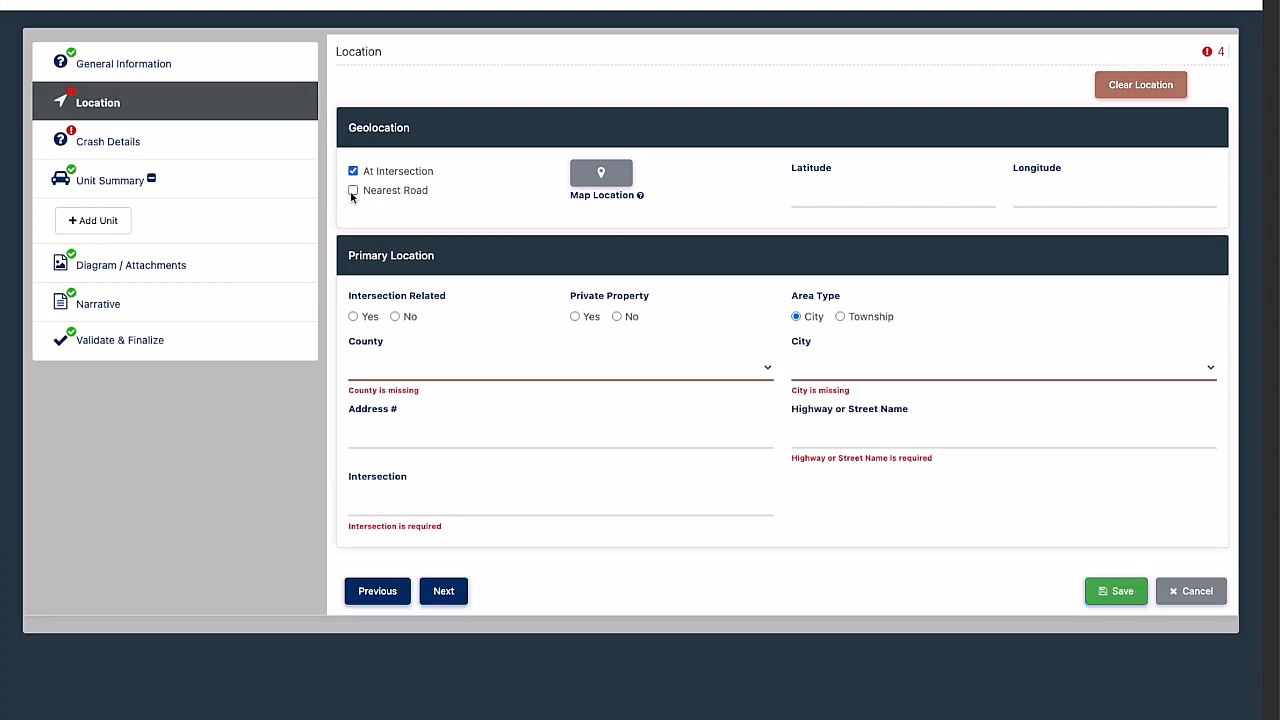
{"action": "left_click", "coordinate": [352, 191]}
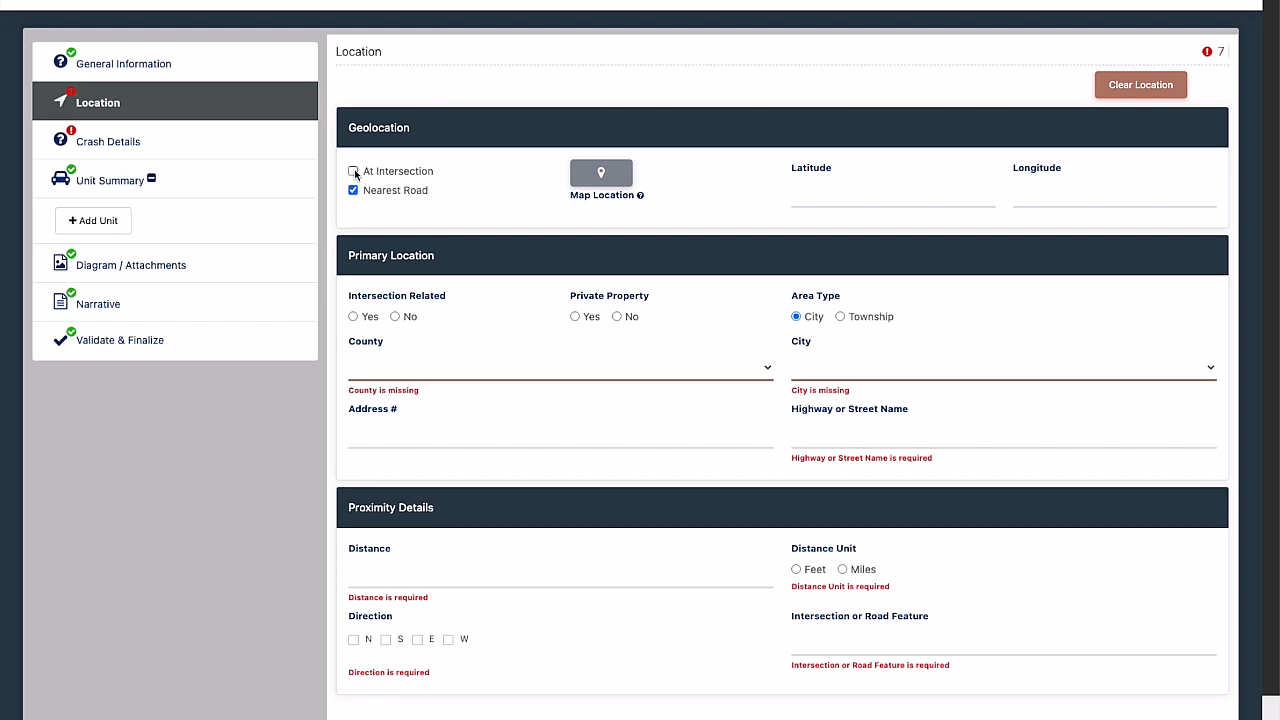
{"action": "left_click", "coordinate": [354, 172]}
{"action": "left_click", "coordinate": [353, 191]}
{"action": "left_click", "coordinate": [352, 172]}
{"action": "left_click", "coordinate": [353, 191]}
{"action": "left_click", "coordinate": [354, 172]}
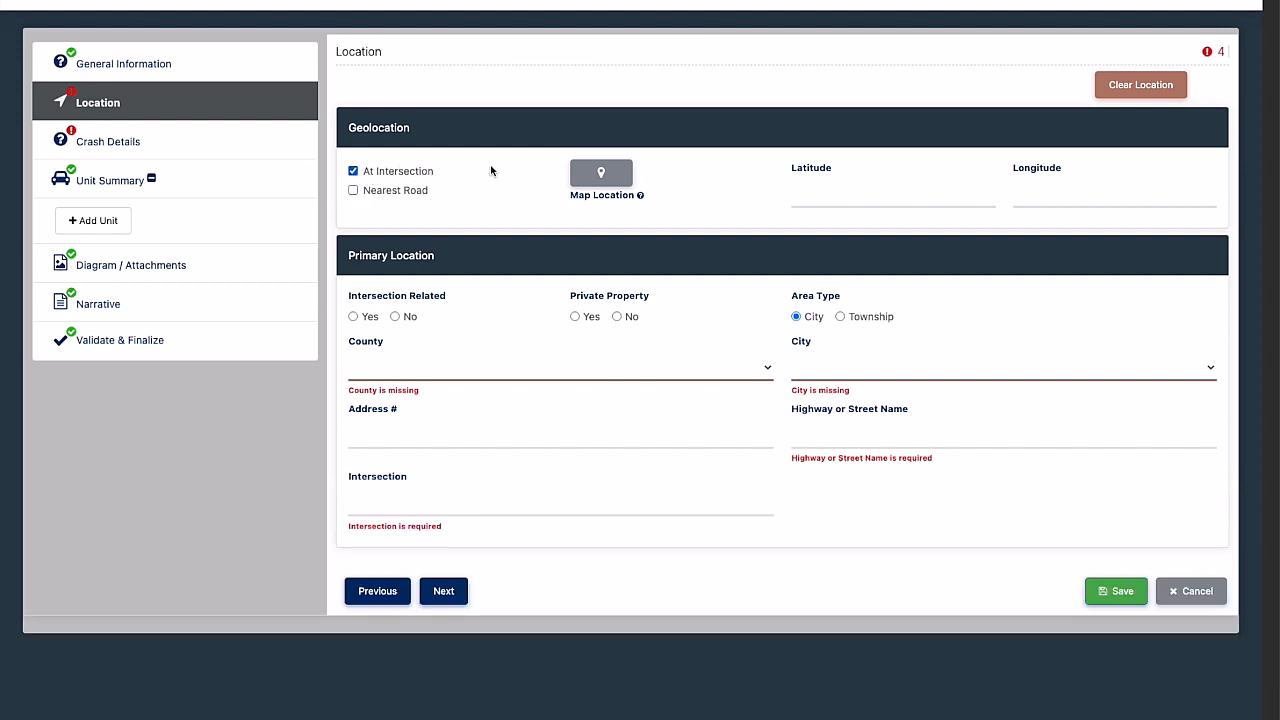
Pick the W Center St / N Monroe St intersection on the map and export it to the report
{"action": "left_click", "coordinate": [614, 182]}
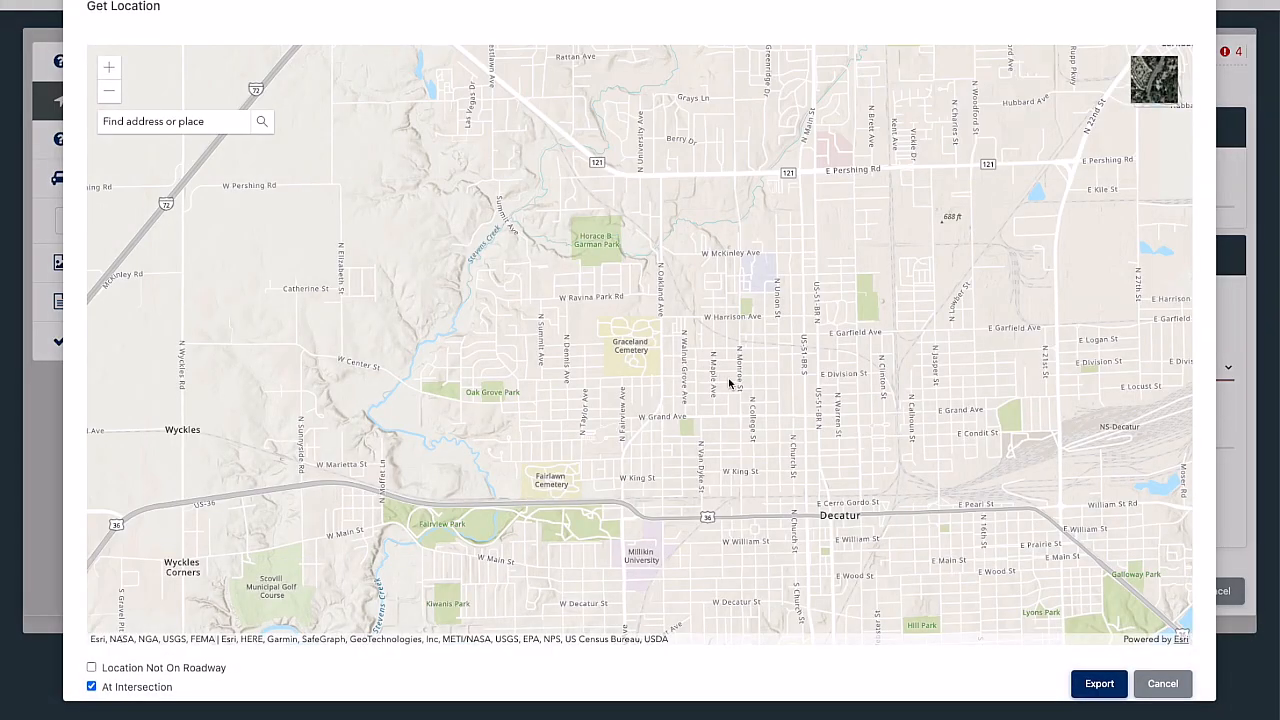
{"action": "left_click_drag", "start_coordinate": [731, 380], "coordinate": [629, 314]}
{"action": "scroll", "coordinate": [624, 317], "scroll_direction": "up", "scroll_amount": 1}
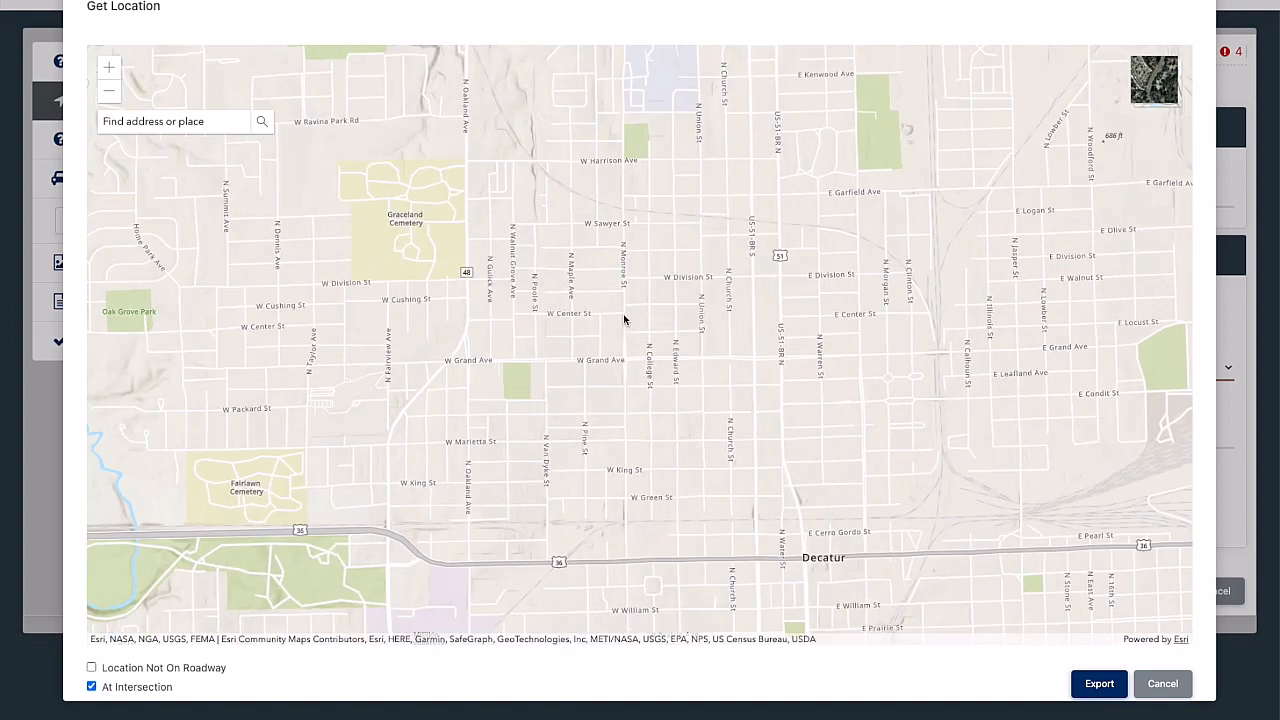
{"action": "scroll", "coordinate": [619, 317], "scroll_direction": "up", "scroll_amount": 1}
{"action": "left_click_drag", "start_coordinate": [537, 303], "coordinate": [728, 321]}
{"action": "scroll", "coordinate": [681, 431], "scroll_direction": "up", "scroll_amount": 1}
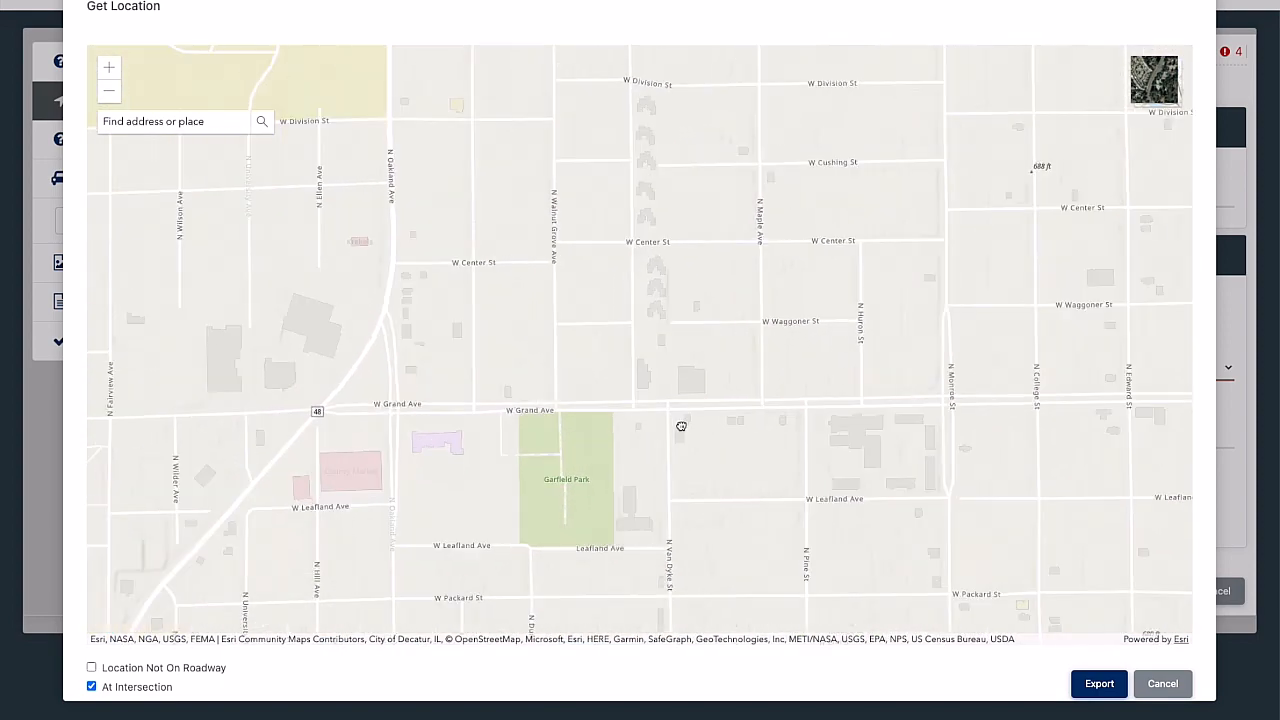
{"action": "left_click_drag", "start_coordinate": [978, 414], "coordinate": [881, 410]}
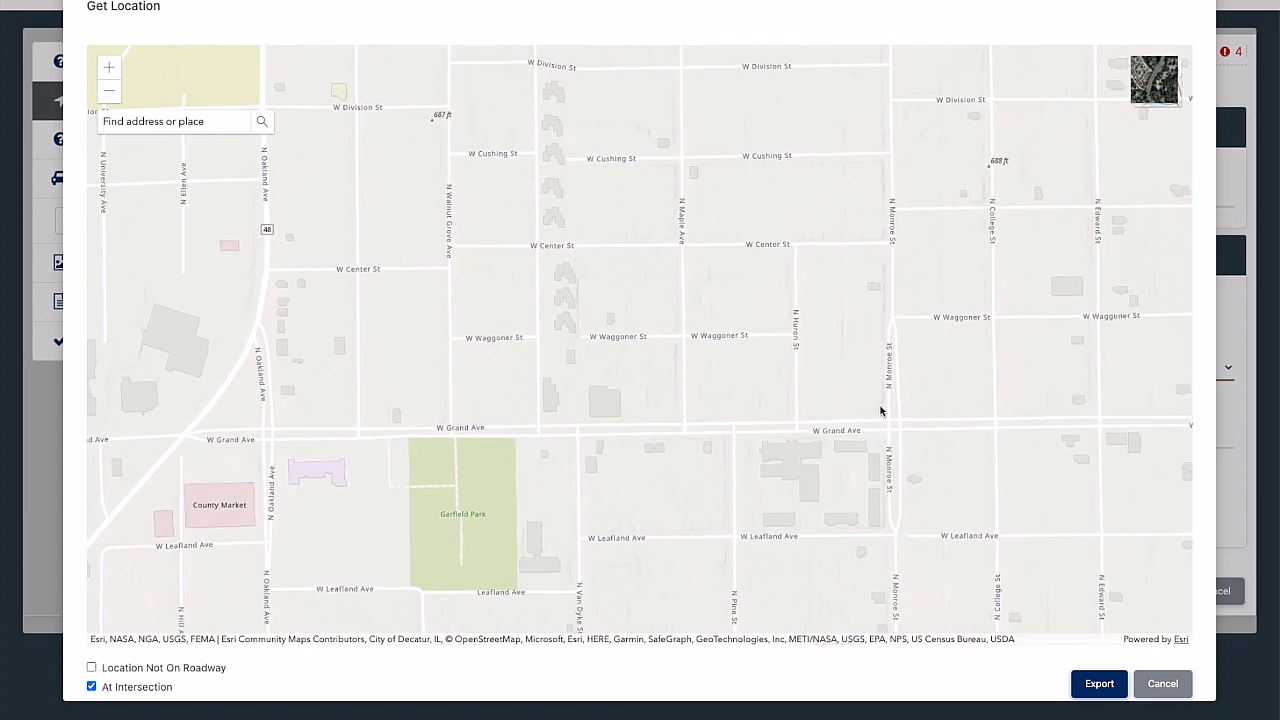
{"action": "left_click", "coordinate": [893, 247]}
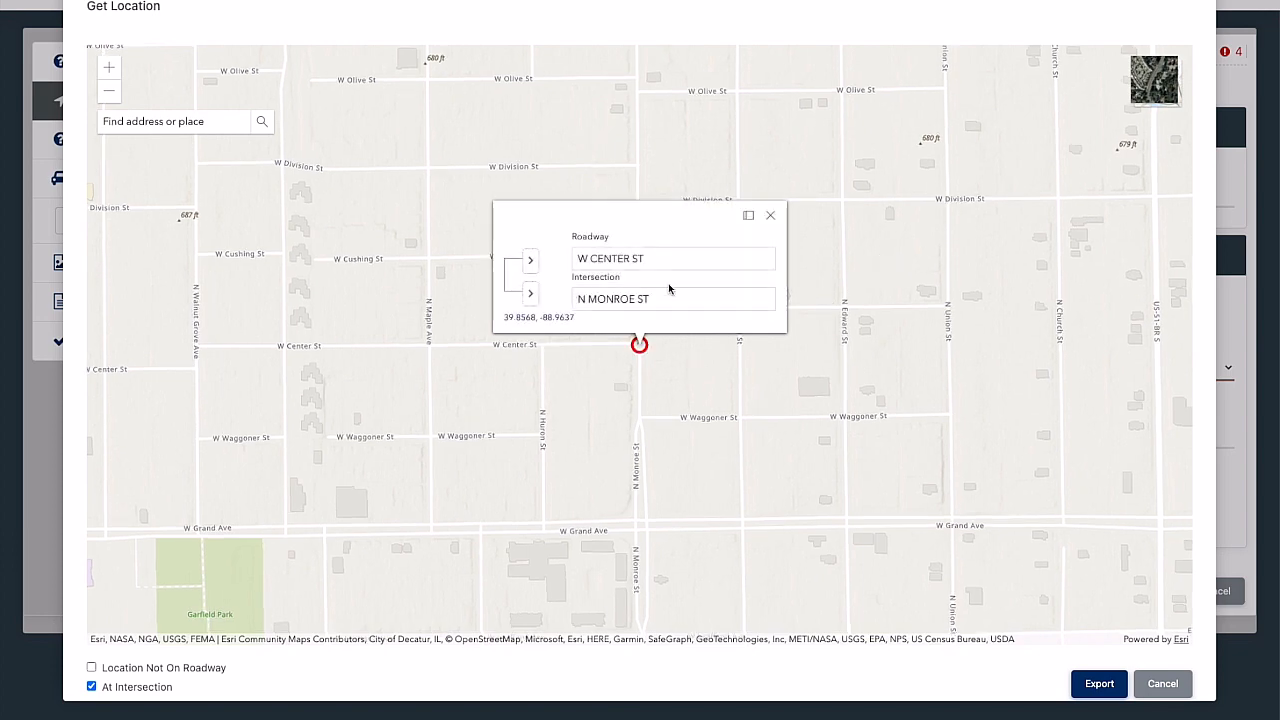
{"action": "left_click", "coordinate": [531, 264]}
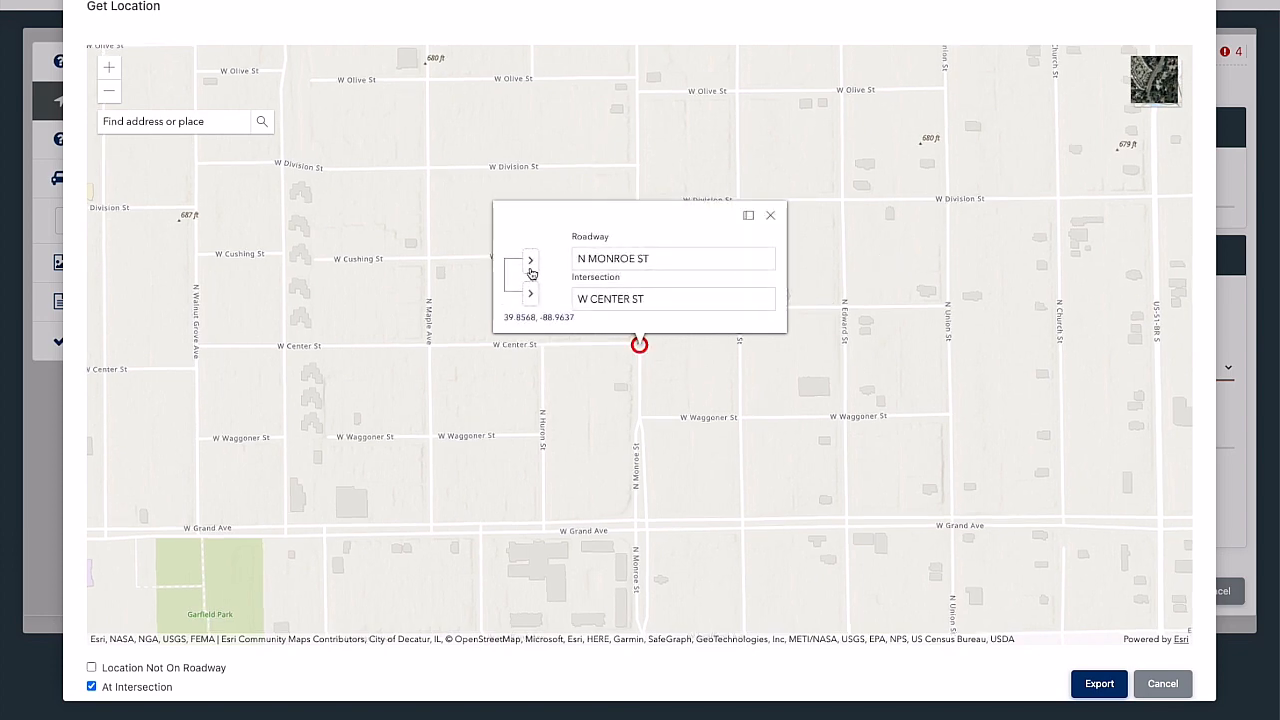
{"action": "left_click", "coordinate": [531, 270]}
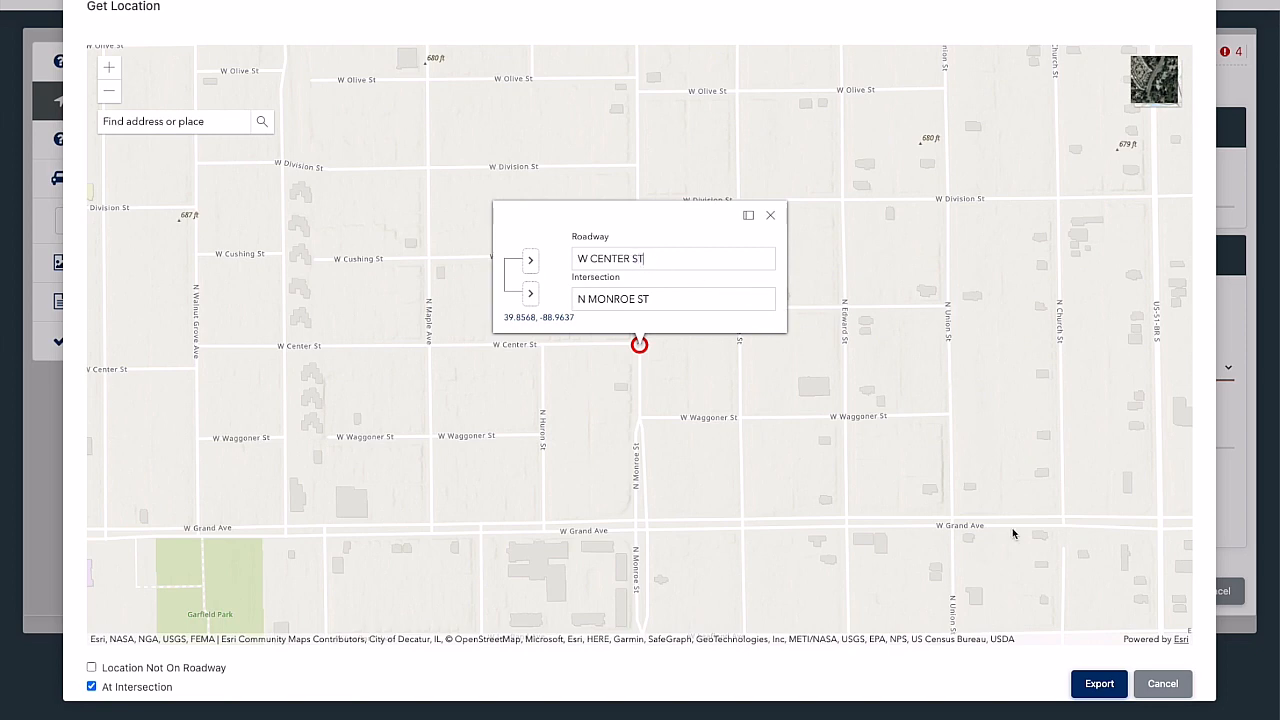
{"action": "left_click", "coordinate": [1097, 684]}
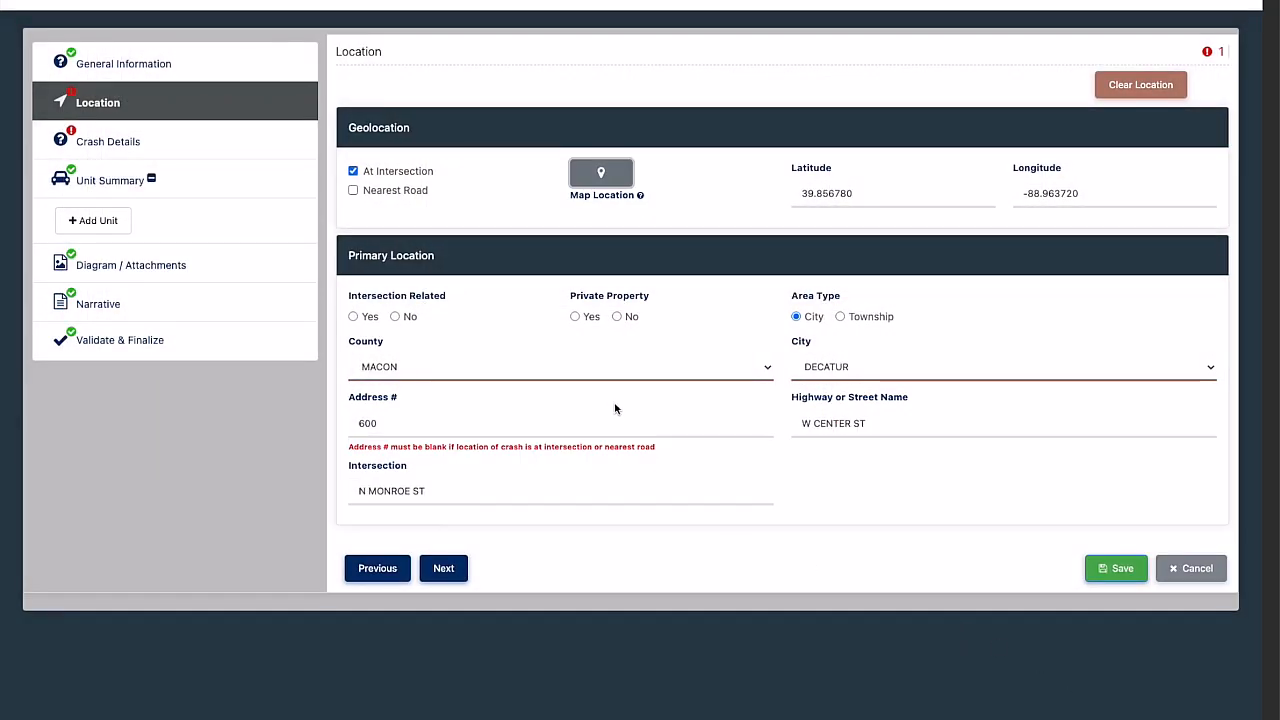
Set Private Property No and Intersection Related Yes, and clear the 600 address number
{"action": "left_click", "coordinate": [618, 317]}
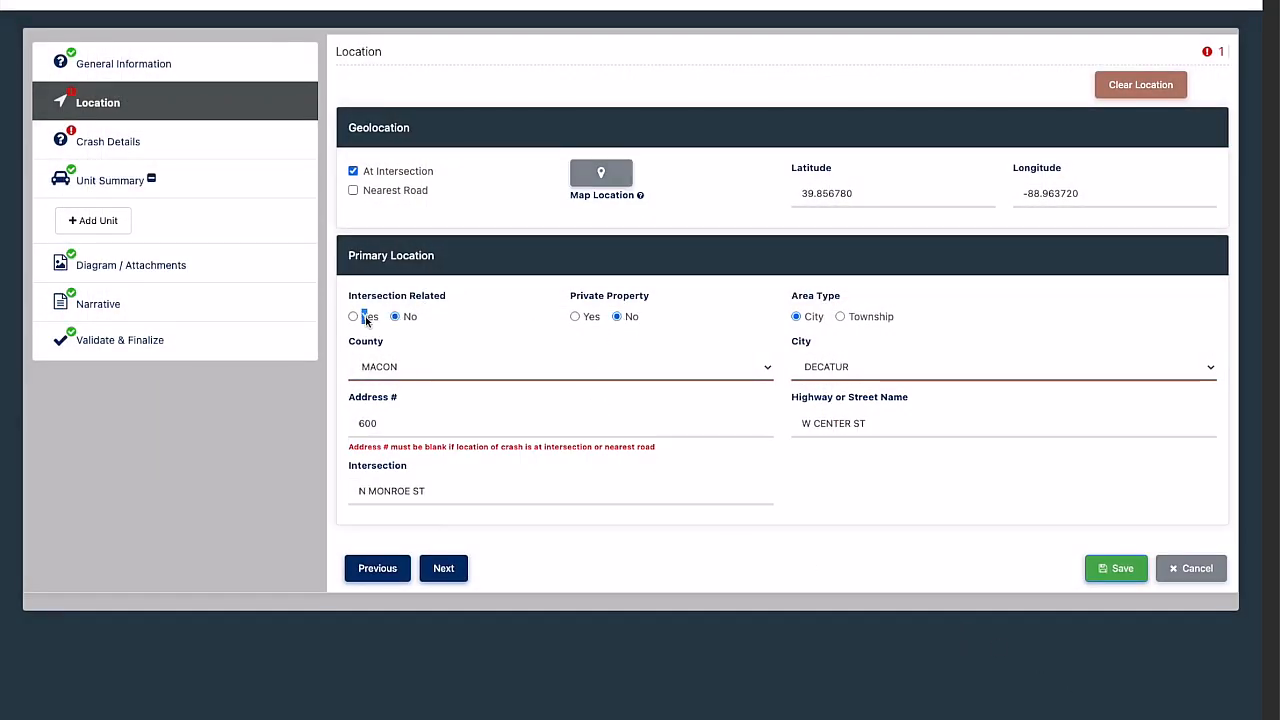
{"action": "left_click_drag", "start_coordinate": [364, 317], "coordinate": [371, 324]}
{"action": "double_click", "coordinate": [438, 428]}
{"action": "key", "text": "BackSpace"}
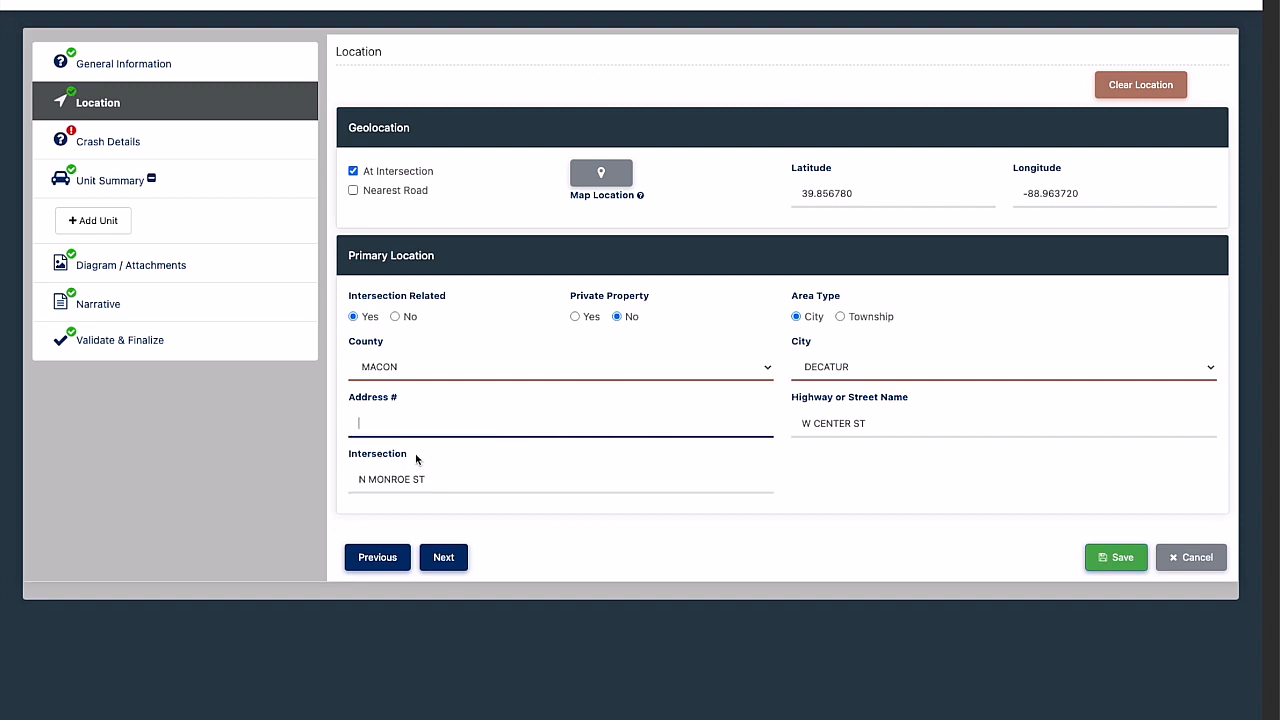
{"action": "left_click", "coordinate": [266, 149]}
Set not secondary, flow Slow, causes 03 Following Too Closely / 99 Not Applicable, crash type 5 Overturned
{"action": "left_click", "coordinate": [687, 100]}
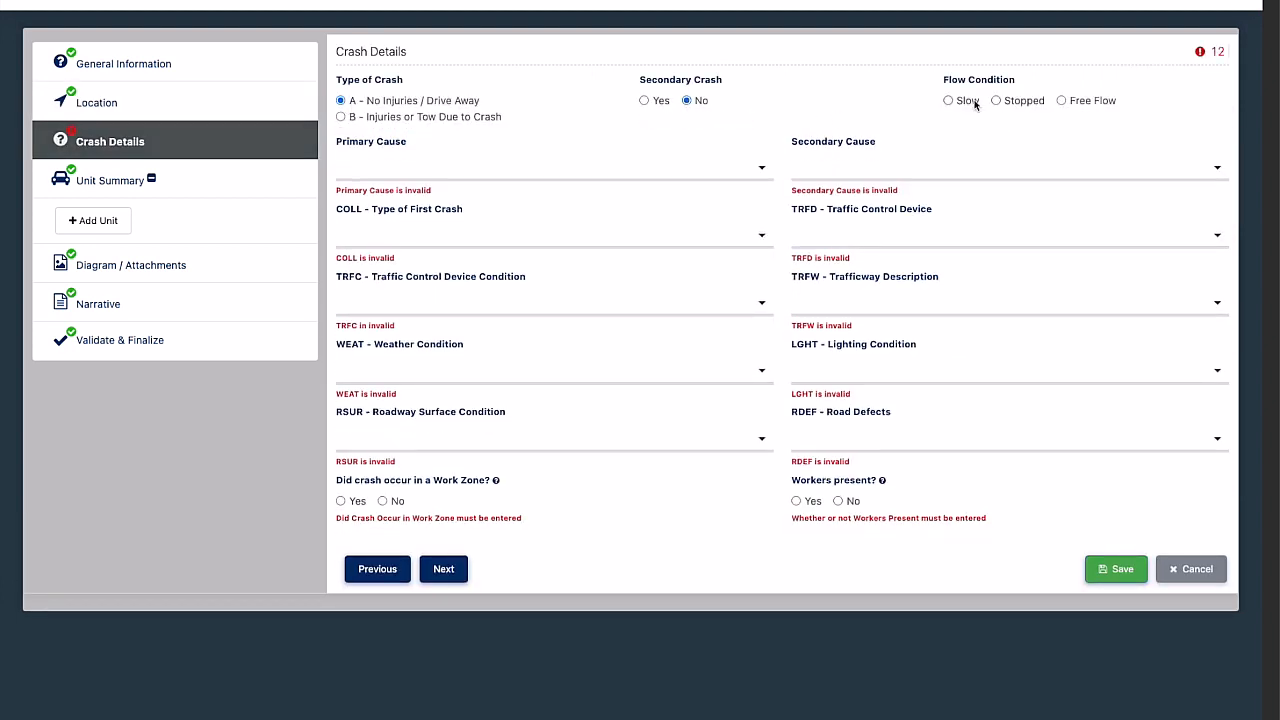
{"action": "left_click", "coordinate": [948, 100]}
{"action": "left_click", "coordinate": [563, 168]}
{"action": "left_click", "coordinate": [560, 246]}
{"action": "left_click", "coordinate": [946, 168]}
{"action": "scroll", "coordinate": [884, 319], "scroll_direction": "down", "scroll_amount": 5}
{"action": "left_click", "coordinate": [853, 418]}
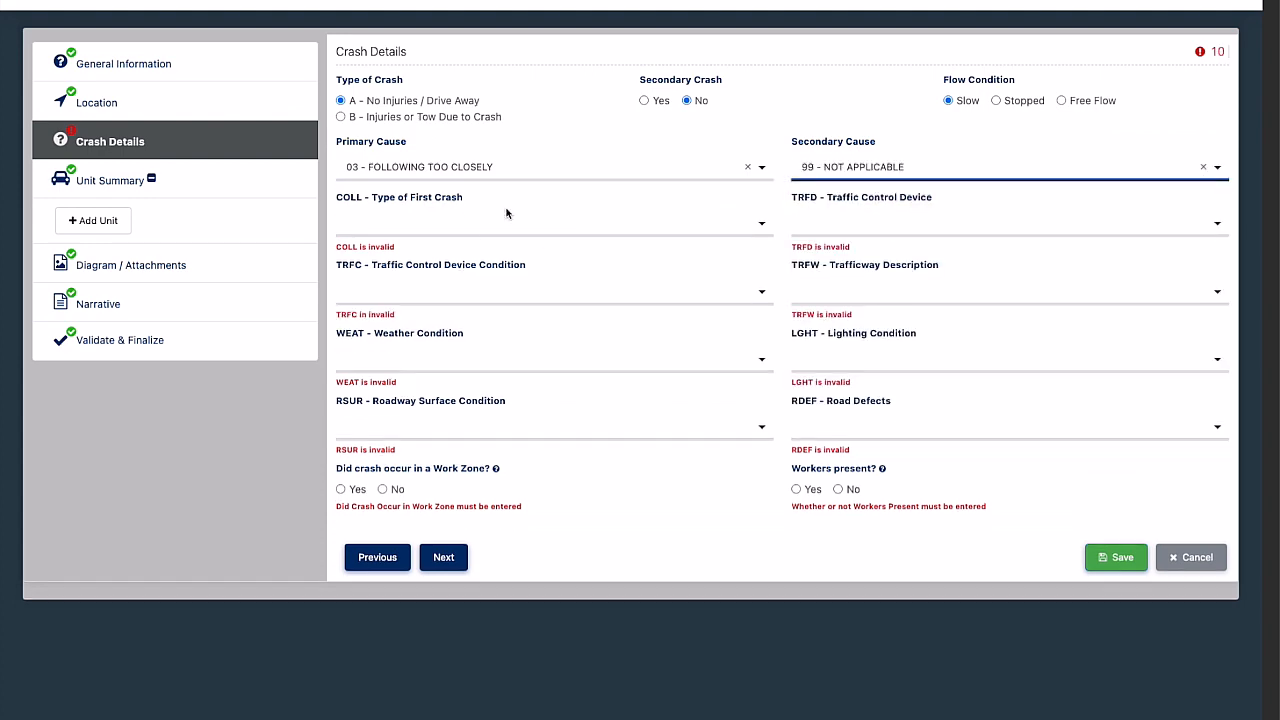
{"action": "left_click", "coordinate": [520, 222]}
{"action": "scroll", "coordinate": [534, 354], "scroll_direction": "down", "scroll_amount": 4}
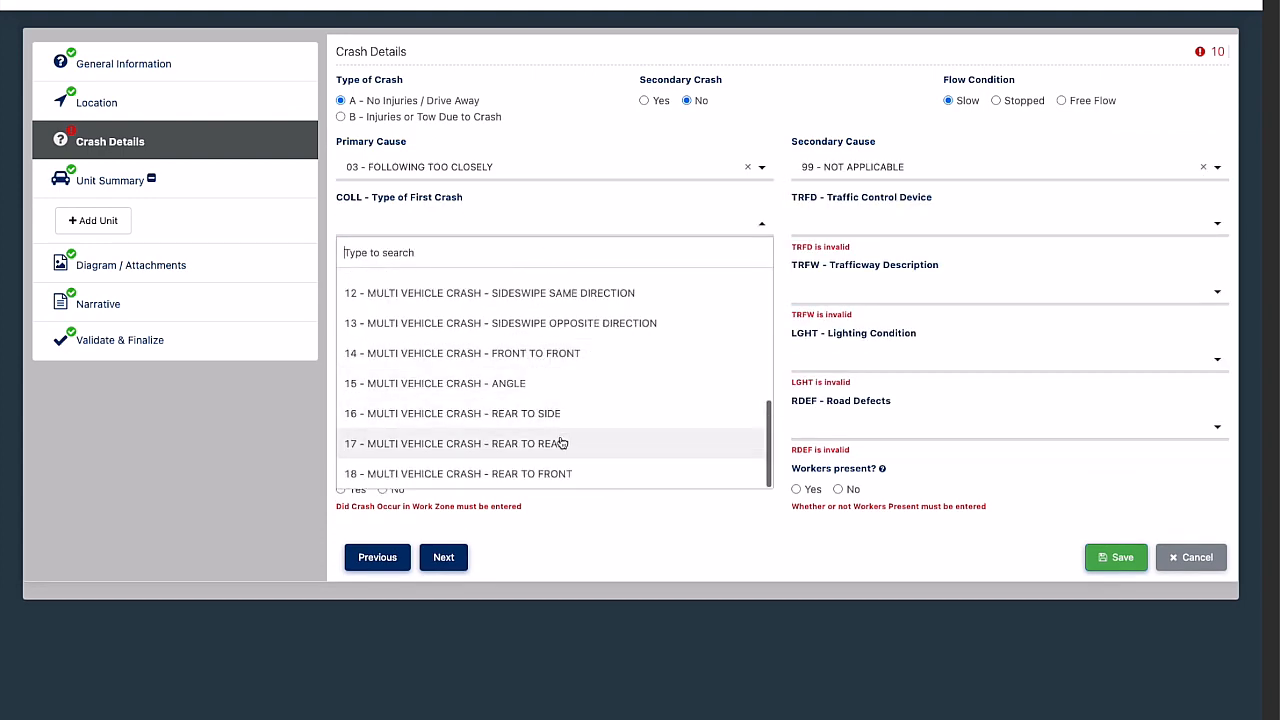
{"action": "left_click", "coordinate": [557, 473]}
{"action": "left_click", "coordinate": [758, 242]}
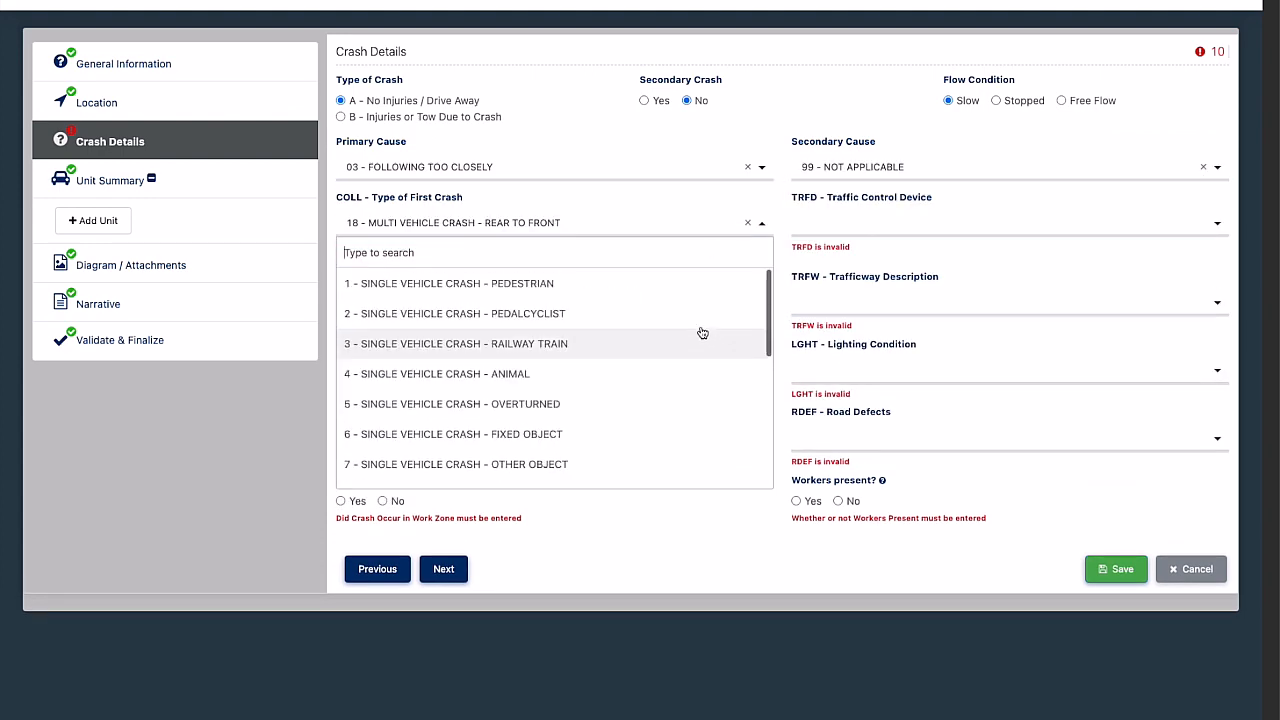
{"action": "left_click", "coordinate": [651, 409]}
Set No Controls for device and condition, two-way divided trafficway, Rain weather, and Daylight
{"action": "left_click", "coordinate": [920, 226]}
{"action": "left_click", "coordinate": [880, 280]}
{"action": "left_click", "coordinate": [527, 291]}
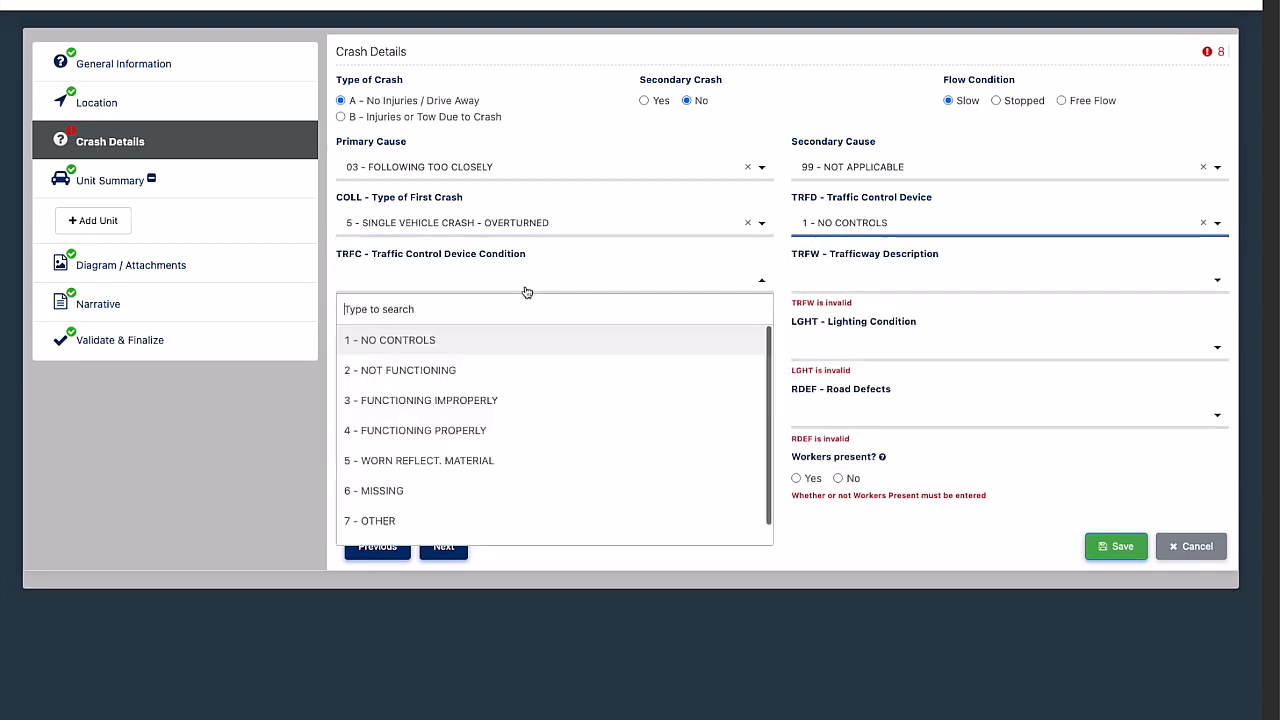
{"action": "left_click", "coordinate": [533, 347]}
{"action": "left_click", "coordinate": [900, 280]}
{"action": "left_click", "coordinate": [887, 359]}
{"action": "left_click", "coordinate": [553, 329]}
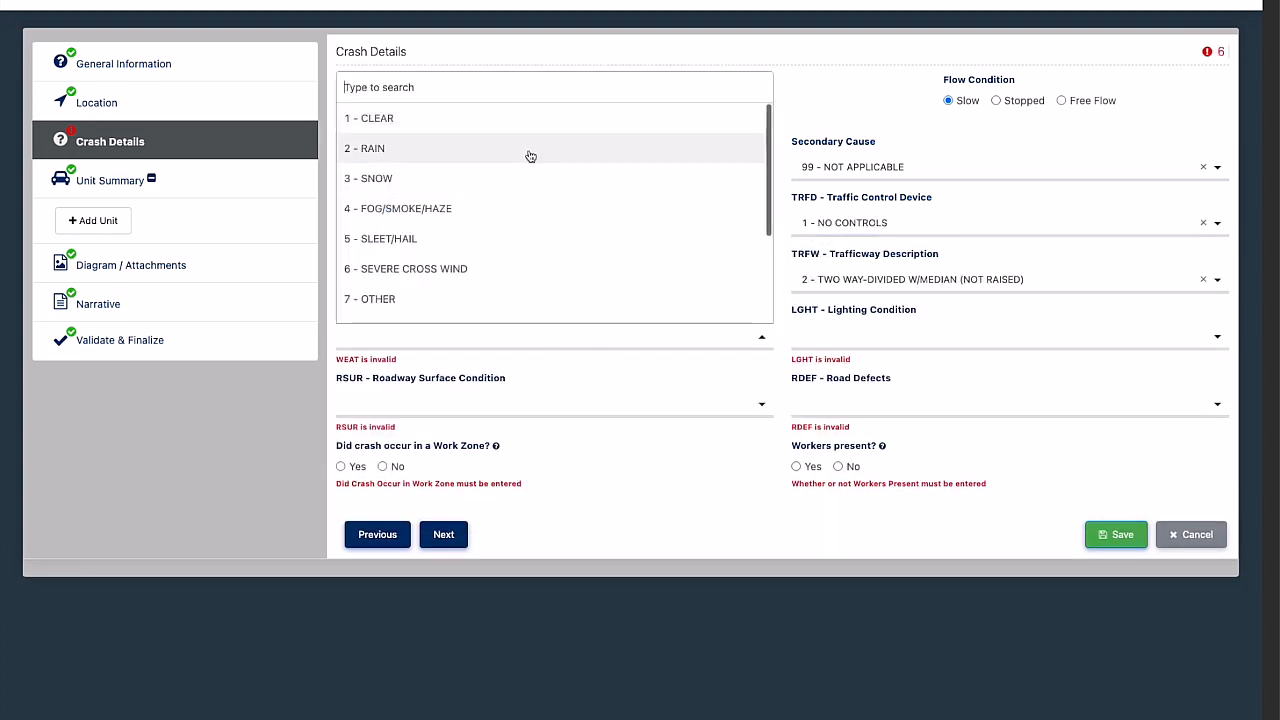
{"action": "left_click", "coordinate": [529, 153]}
{"action": "left_click", "coordinate": [1000, 336]}
{"action": "left_click", "coordinate": [890, 155]}
Set road surface Dry, road defects None, and answer No to work zone and workers present
{"action": "left_click", "coordinate": [560, 392]}
{"action": "left_click", "coordinate": [561, 195]}
{"action": "left_click", "coordinate": [940, 392]}
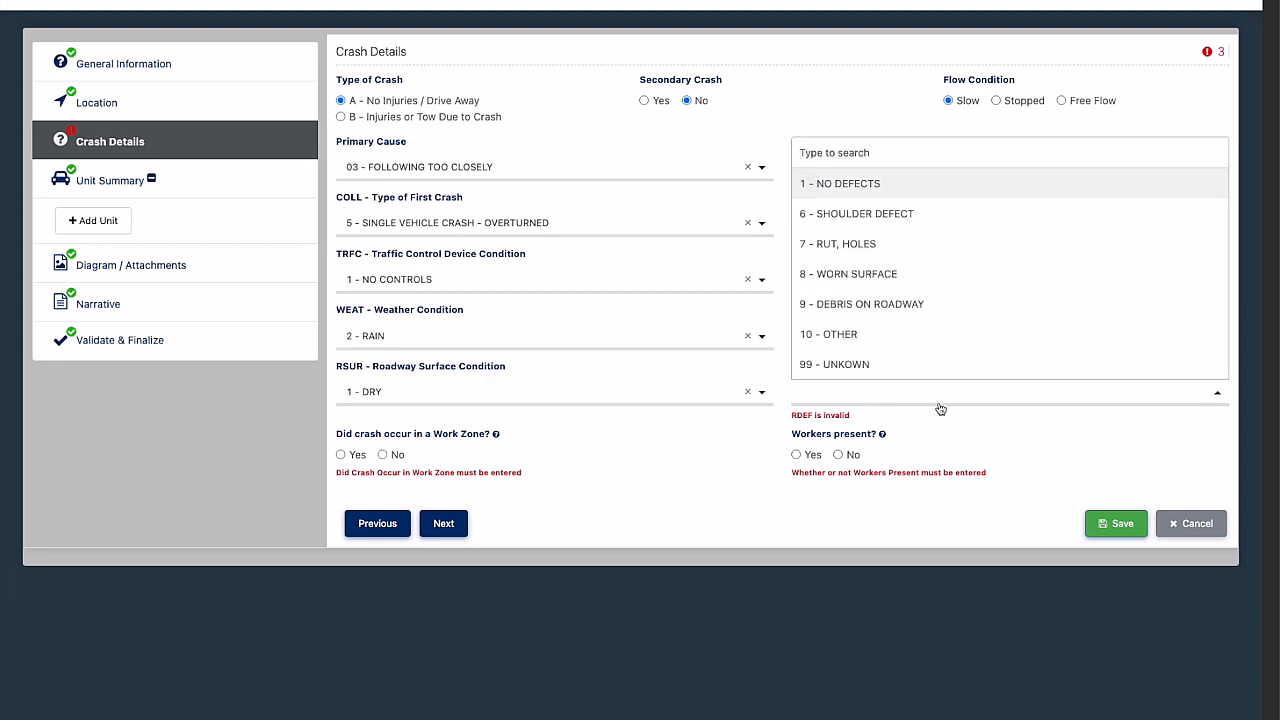
{"action": "left_click", "coordinate": [860, 177]}
{"action": "left_click", "coordinate": [382, 443]}
{"action": "left_click", "coordinate": [838, 443]}
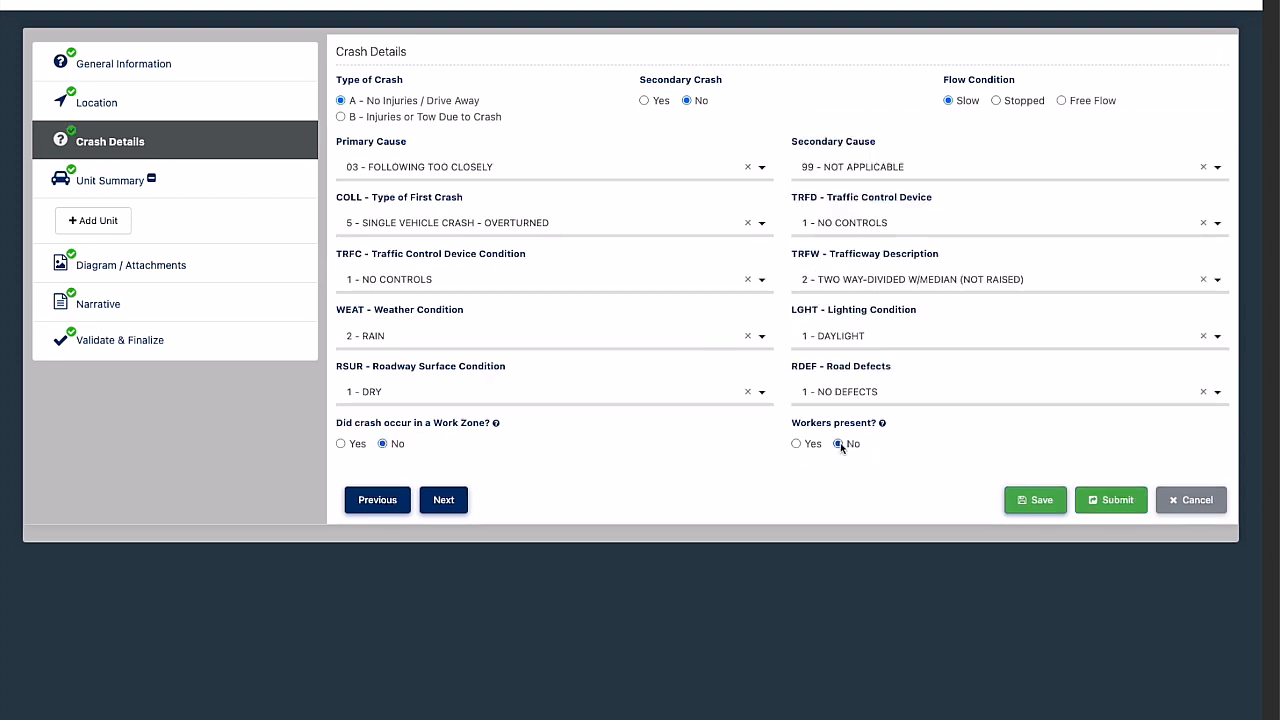
{"action": "left_click", "coordinate": [113, 178]}
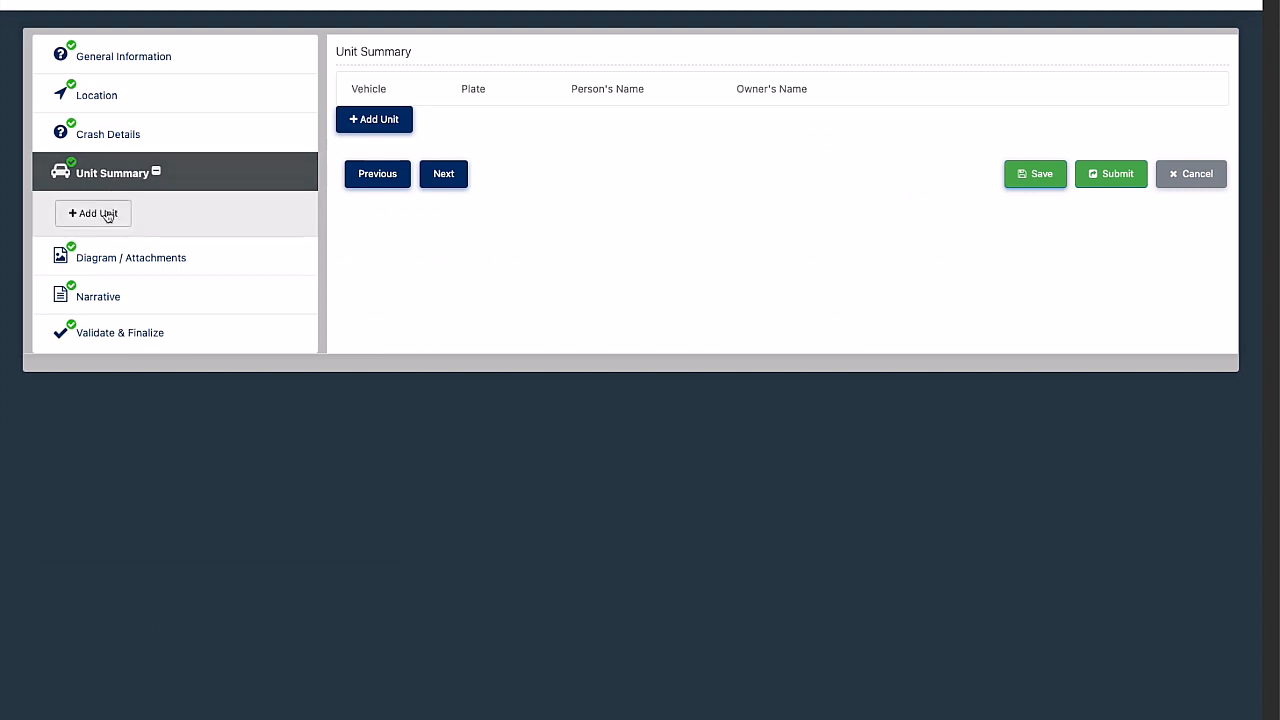
Add unit 1 as DRIVER with a black 2021 Jeep Wrangler, insured by Allstate with its policy number
{"action": "left_click", "coordinate": [108, 216]}
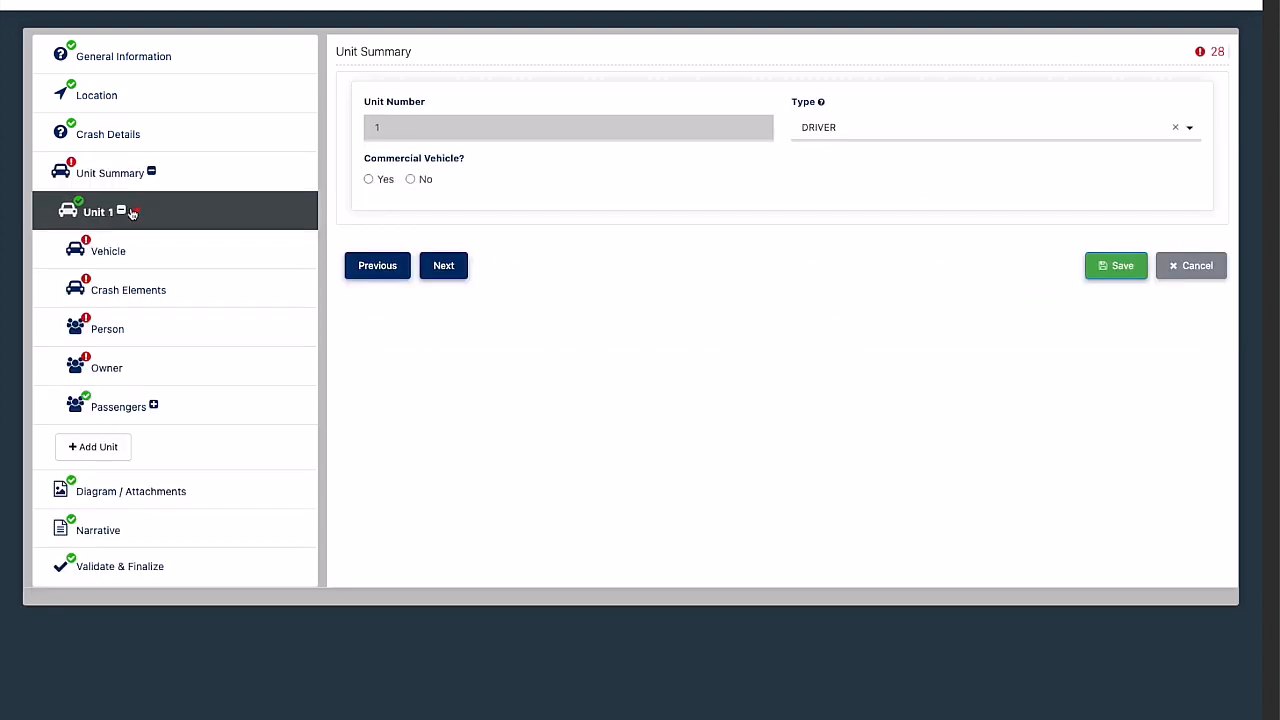
{"action": "left_click", "coordinate": [924, 134]}
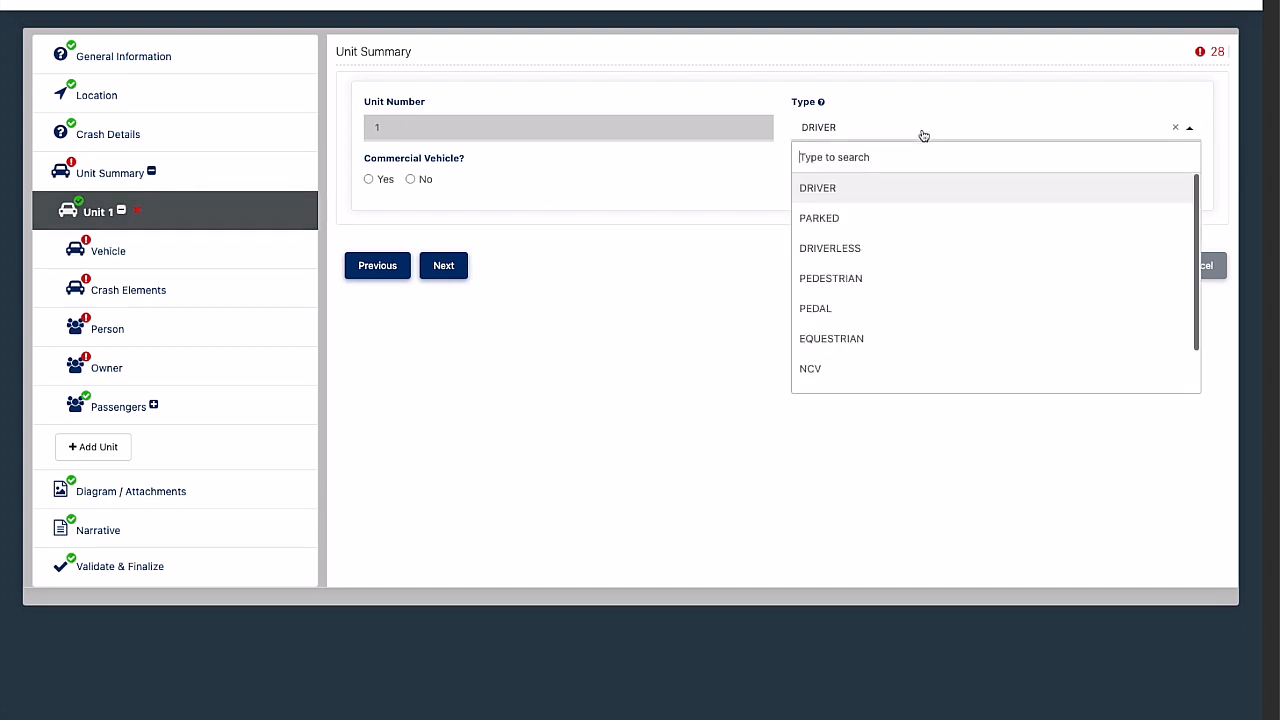
{"action": "left_click", "coordinate": [948, 192]}
{"action": "left_click", "coordinate": [110, 254]}
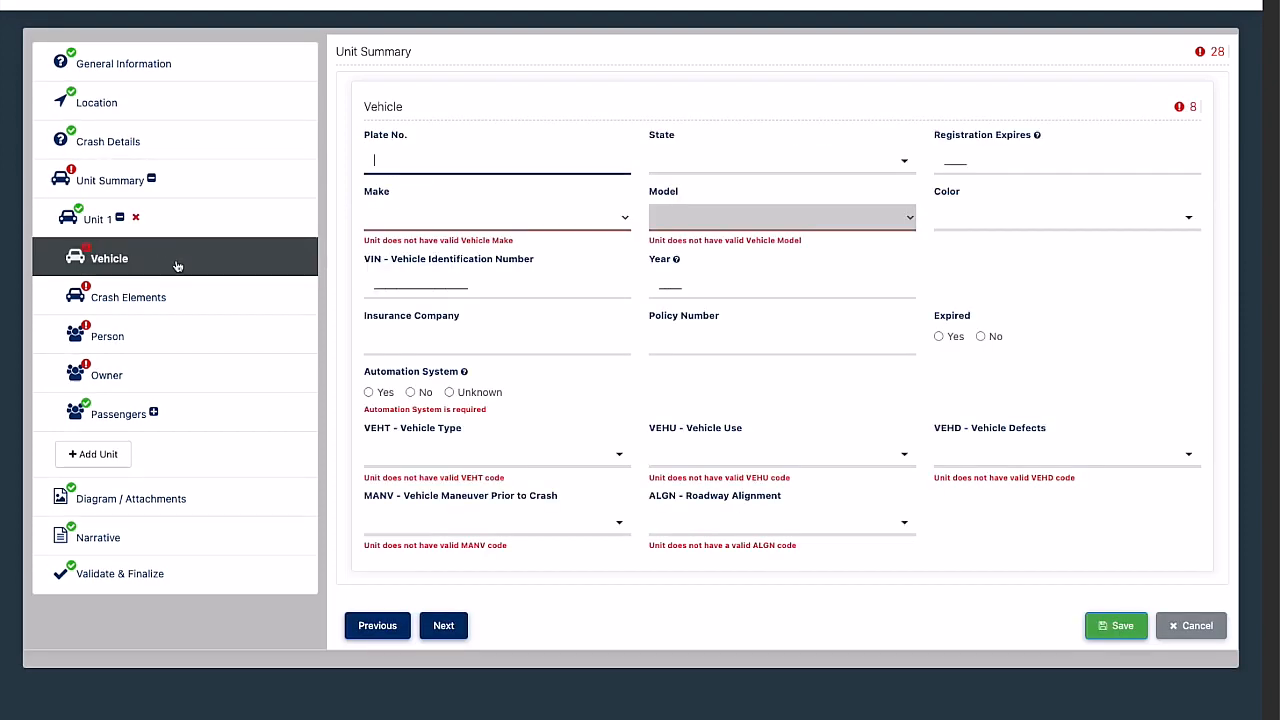
{"action": "left_click", "coordinate": [210, 344]}
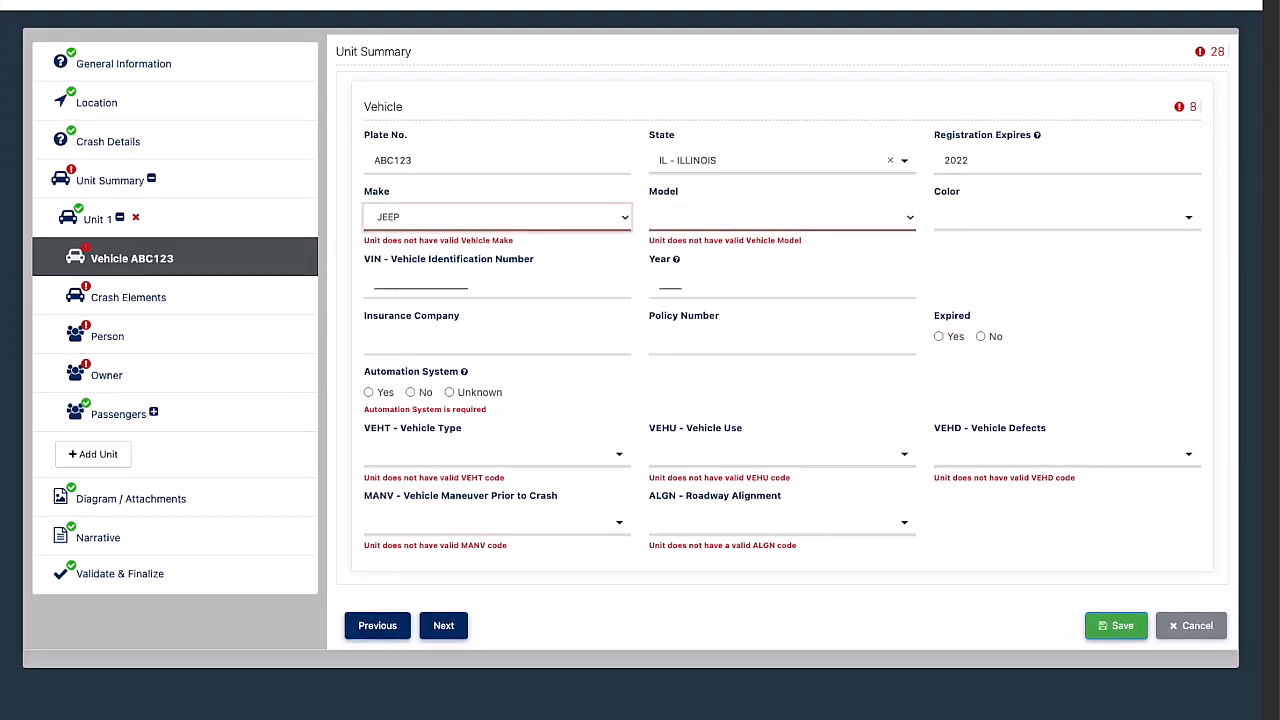
{"action": "key", "text": "Down"}
{"action": "key", "text": "Return"}
{"action": "key", "text": "Tab"}
{"action": "key", "text": "Tab"}
{"action": "type", "text": "2021"}
{"action": "key", "text": "Tab"}
{"action": "type", "text": "ALLSTATE"}
{"action": "key", "text": "Tab"}
{"action": "type", "text": "234234"}
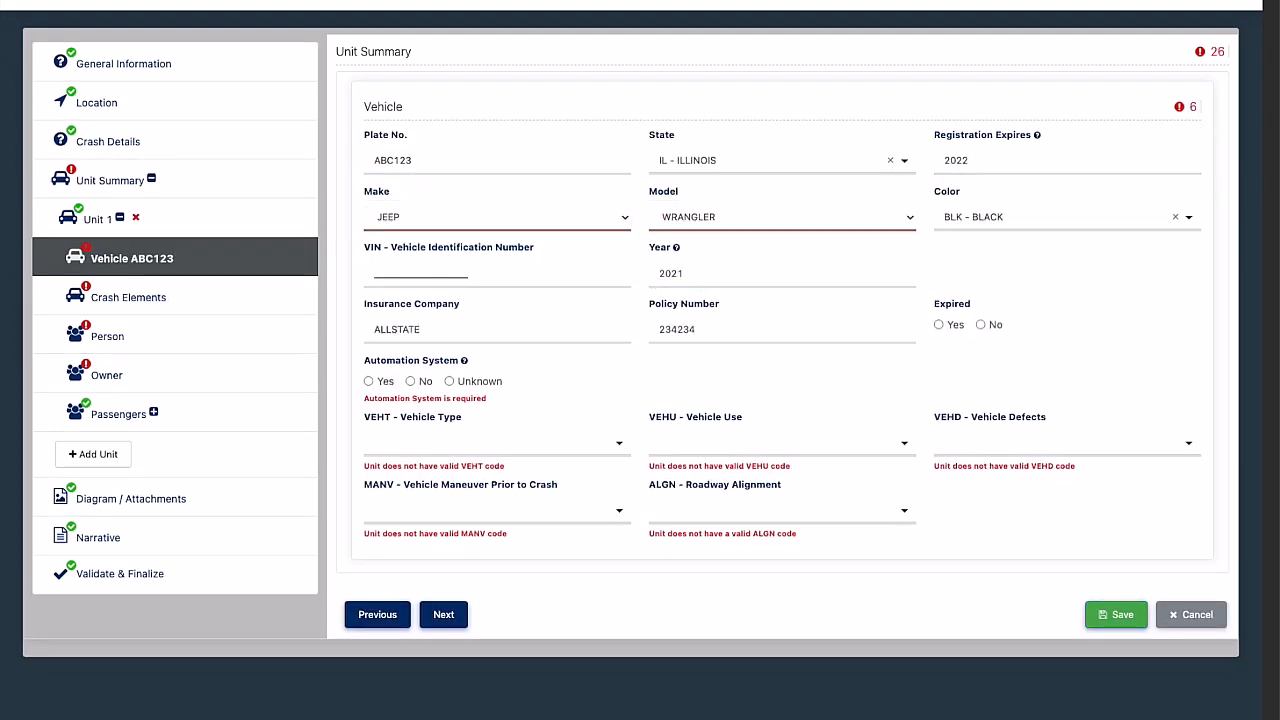
Set automation No, type Passenger, use Personal, defects None, maneuver Straight Ahead, straight and level road
{"action": "left_click", "coordinate": [410, 381]}
{"action": "left_click", "coordinate": [444, 436]}
{"action": "left_click", "coordinate": [481, 217]}
{"action": "left_click", "coordinate": [811, 432]}
{"action": "left_click", "coordinate": [770, 243]}
{"action": "left_click", "coordinate": [1010, 432]}
{"action": "left_click", "coordinate": [1006, 217]}
{"action": "left_click", "coordinate": [520, 490]}
{"action": "left_click", "coordinate": [520, 270]}
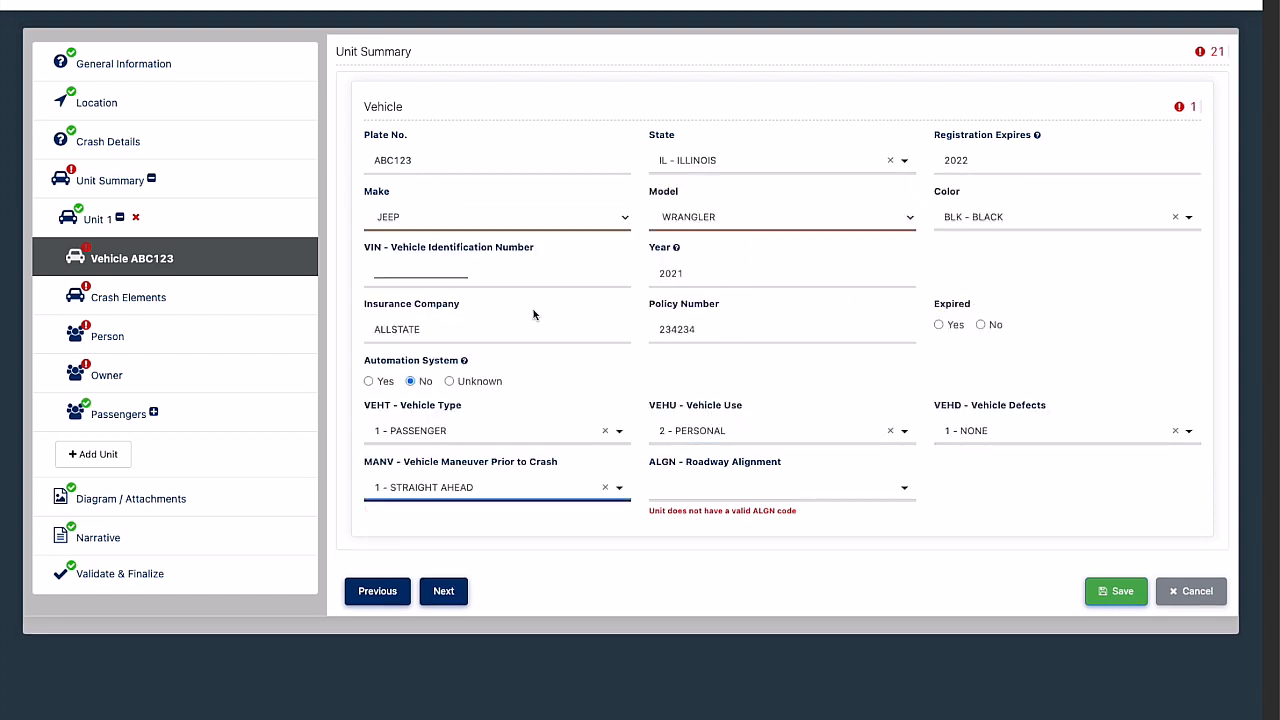
{"action": "left_click", "coordinate": [777, 488]}
In Crash Elements, enter 2 lanes and set speeding related to 0 - No
{"action": "left_click", "coordinate": [150, 297]}
{"action": "type", "text": "2"}
{"action": "left_click", "coordinate": [863, 163]}
{"action": "left_click", "coordinate": [860, 220]}
{"action": "left_click", "coordinate": [540, 217]}
{"action": "left_click", "coordinate": [531, 338]}
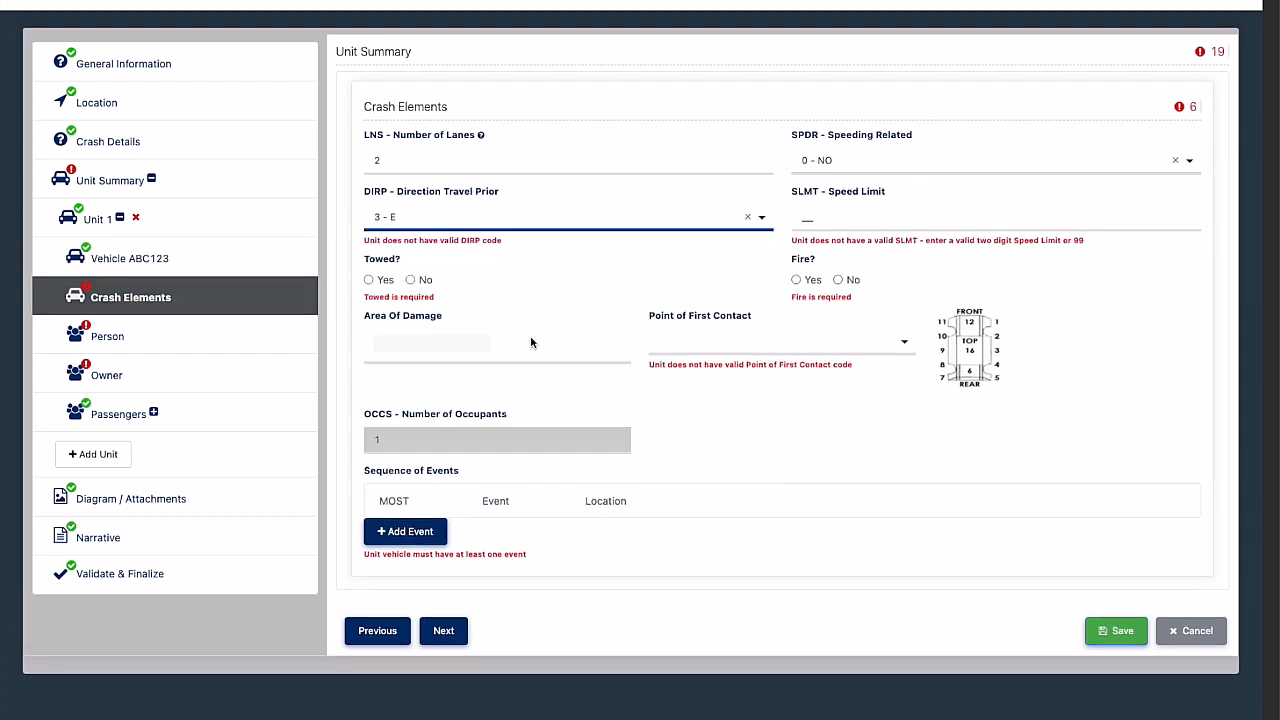
Set travel direction 3 - E, enter 35, mark not towed and no fire, and pick first contact 1 - FRONT RIGHT CORNER
{"action": "key", "text": "Tab"}
{"action": "type", "text": "35"}
{"action": "left_click", "coordinate": [413, 270]}
{"action": "left_click", "coordinate": [839, 268]}
{"action": "left_click", "coordinate": [473, 323]}
{"action": "left_click", "coordinate": [440, 386]}
{"action": "left_click", "coordinate": [776, 319]}
{"action": "left_click", "coordinate": [735, 406]}
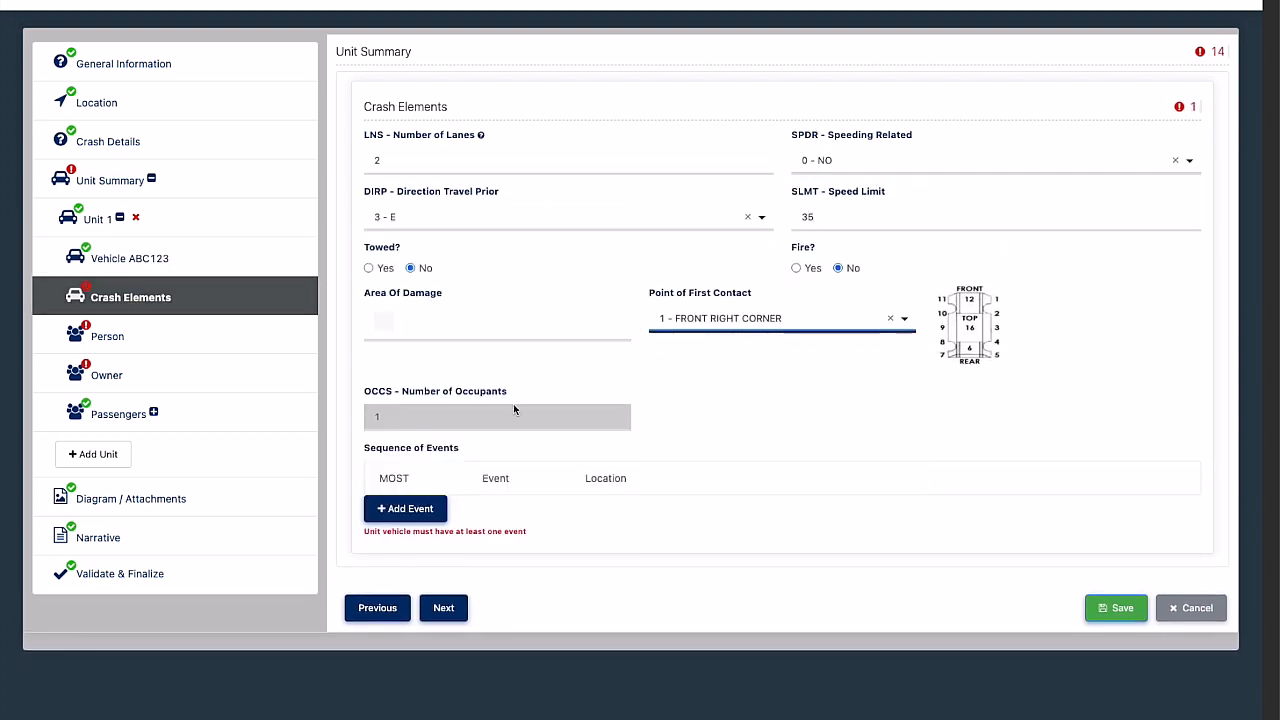
Add a most harmful event 2 - OVERTURN located 3 - OFF PAVEMENT - RIGHT
{"action": "left_click", "coordinate": [440, 506]}
{"action": "left_click", "coordinate": [384, 516]}
{"action": "left_click", "coordinate": [630, 538]}
{"action": "left_click", "coordinate": [620, 349]}
{"action": "left_click", "coordinate": [987, 538]}
{"action": "left_click", "coordinate": [987, 387]}
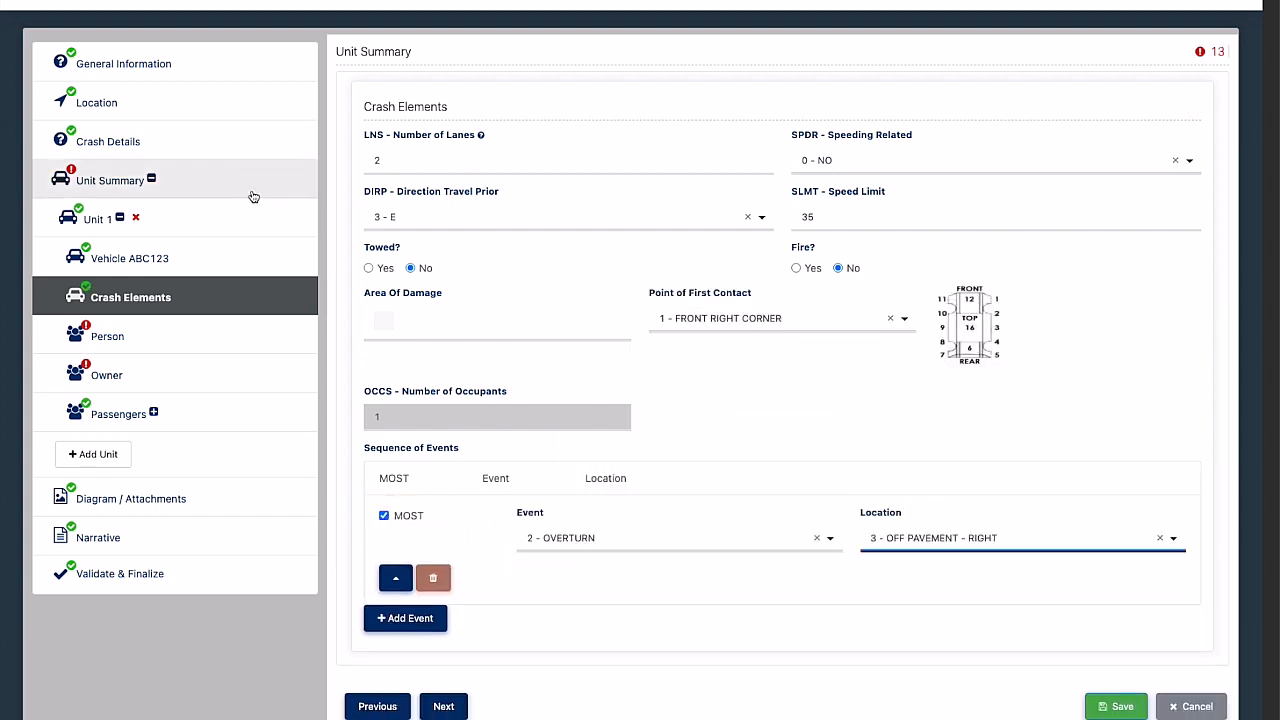
Enter the driver's licence number, name and date of birth, with race White and sex Male
{"action": "left_click", "coordinate": [110, 336]}
{"action": "type", "text": "P2342345235"}
{"action": "key", "text": "Tab"}
{"action": "left_click", "coordinate": [572, 397]}
{"action": "type", "text": "FAKE"}
{"action": "key", "text": "Tab"}
{"action": "key", "text": "Tab"}
{"action": "type", "text": "PERSON"}
{"action": "key", "text": "Tab"}
{"action": "type", "text": "01051985"}
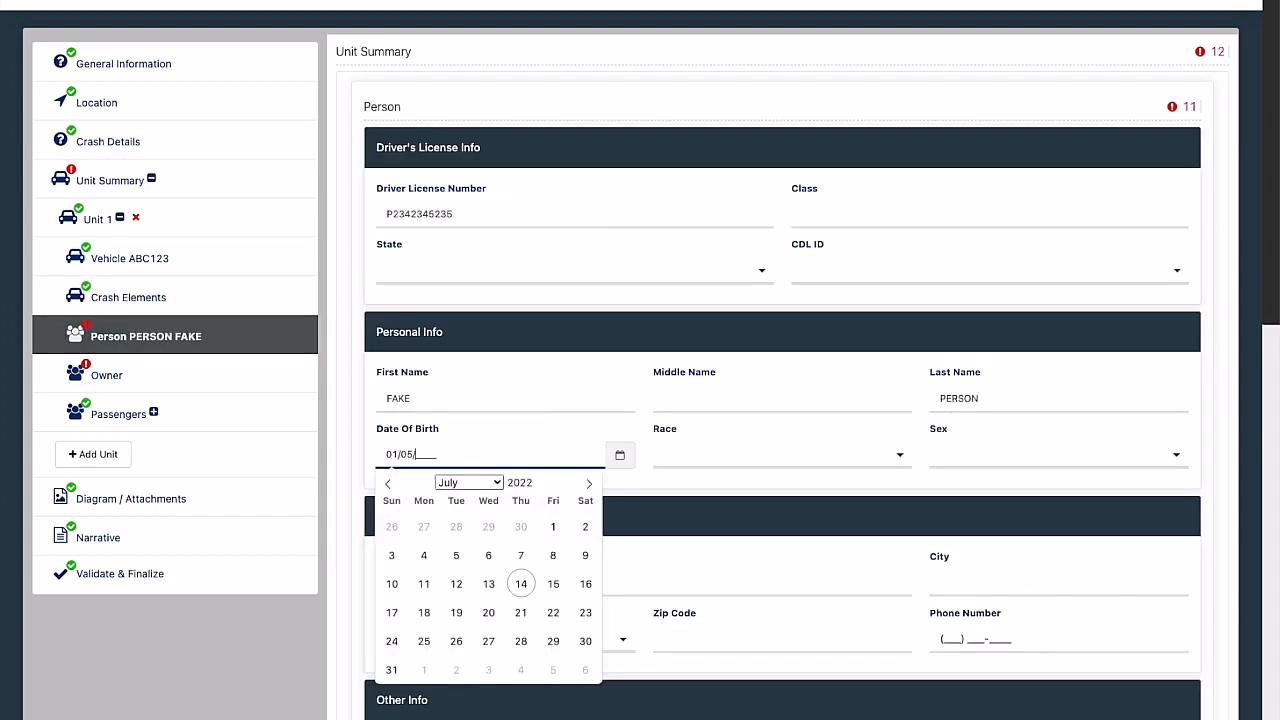
{"action": "key", "text": "Tab"}
{"action": "type", "text": "m"}
{"action": "key", "text": "Tab"}
Fill in the driver's street address, city, Illinois state, ZIP code and phone number
{"action": "type", "text": "123 FAKE STREET"}
{"action": "key", "text": "Tab"}
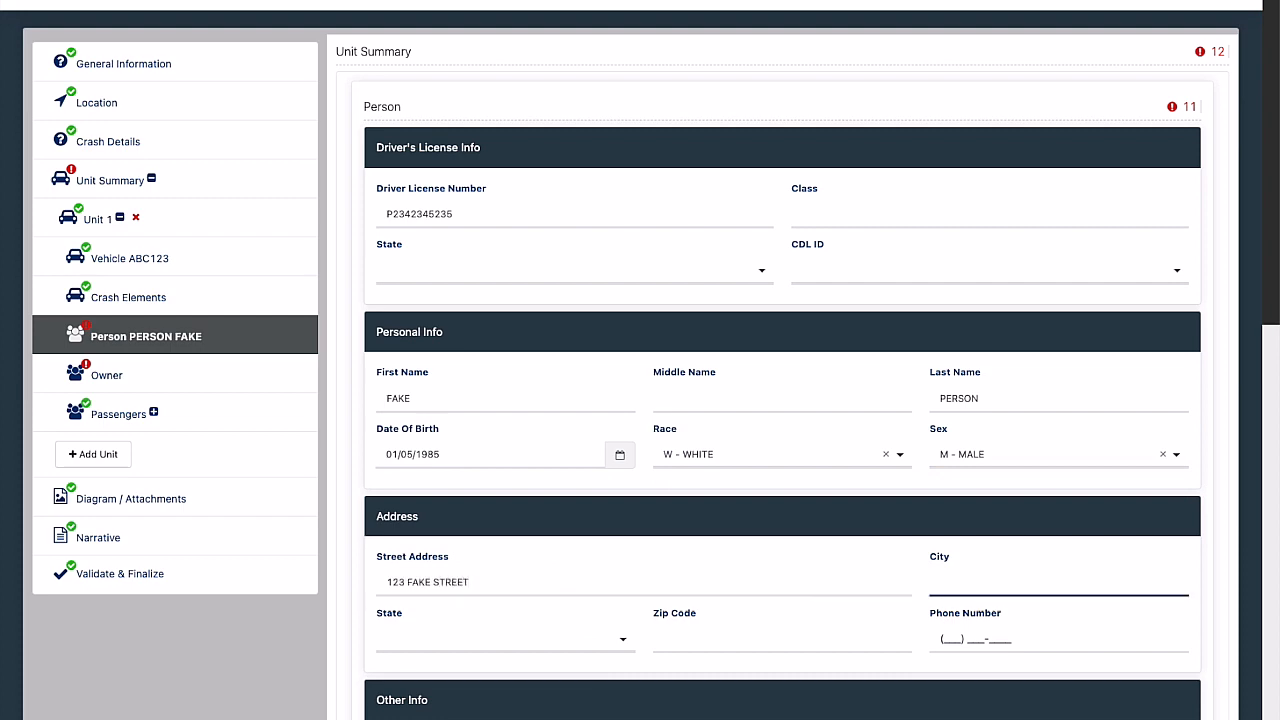
{"action": "type", "text": "CHARLOTTE"}
{"action": "key", "text": "Tab"}
{"action": "type", "text": "il"}
{"action": "key", "text": "Tab"}
{"action": "type", "text": "60893"}
{"action": "key", "text": "Tab"}
{"action": "type", "text": "2342342342"}
Enter injury, safety equipment, air bag and condition codes 02, 4, 1 and 5
{"action": "key", "text": "Tab"}
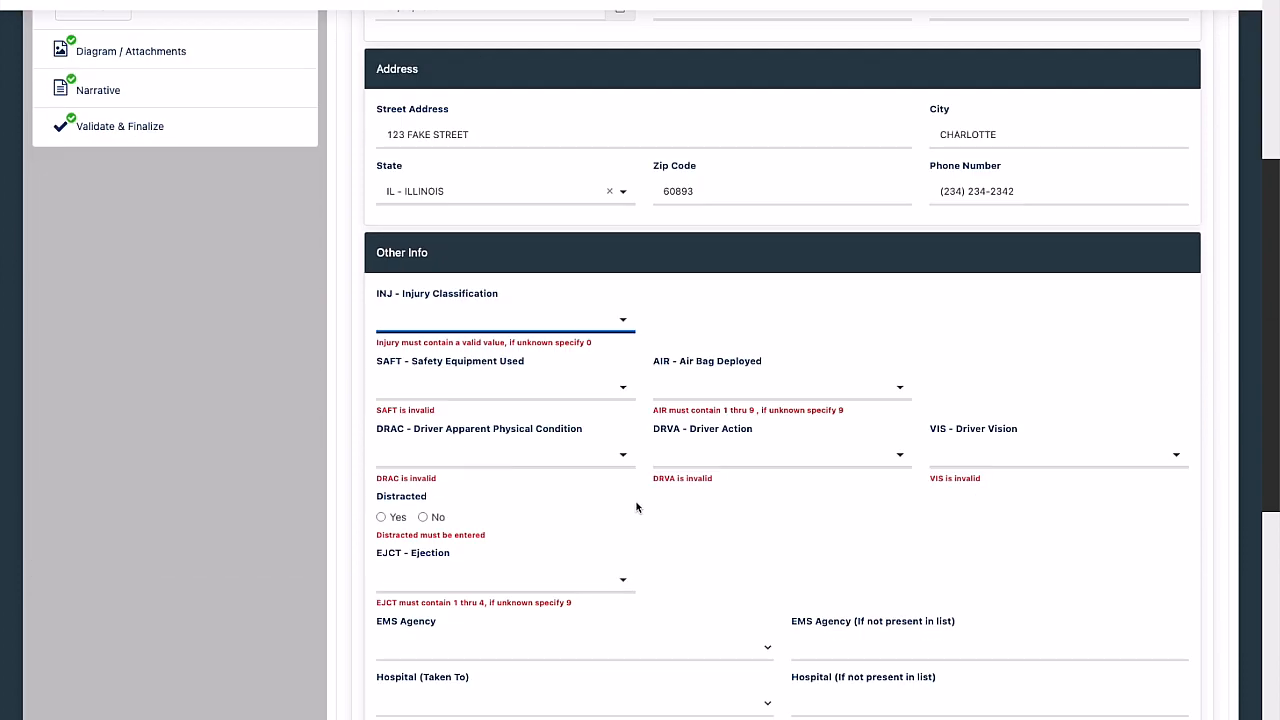
{"action": "type", "text": "02"}
{"action": "key", "text": "Tab"}
{"action": "type", "text": "4"}
{"action": "key", "text": "Tab"}
{"action": "type", "text": "1"}
{"action": "key", "text": "Tab"}
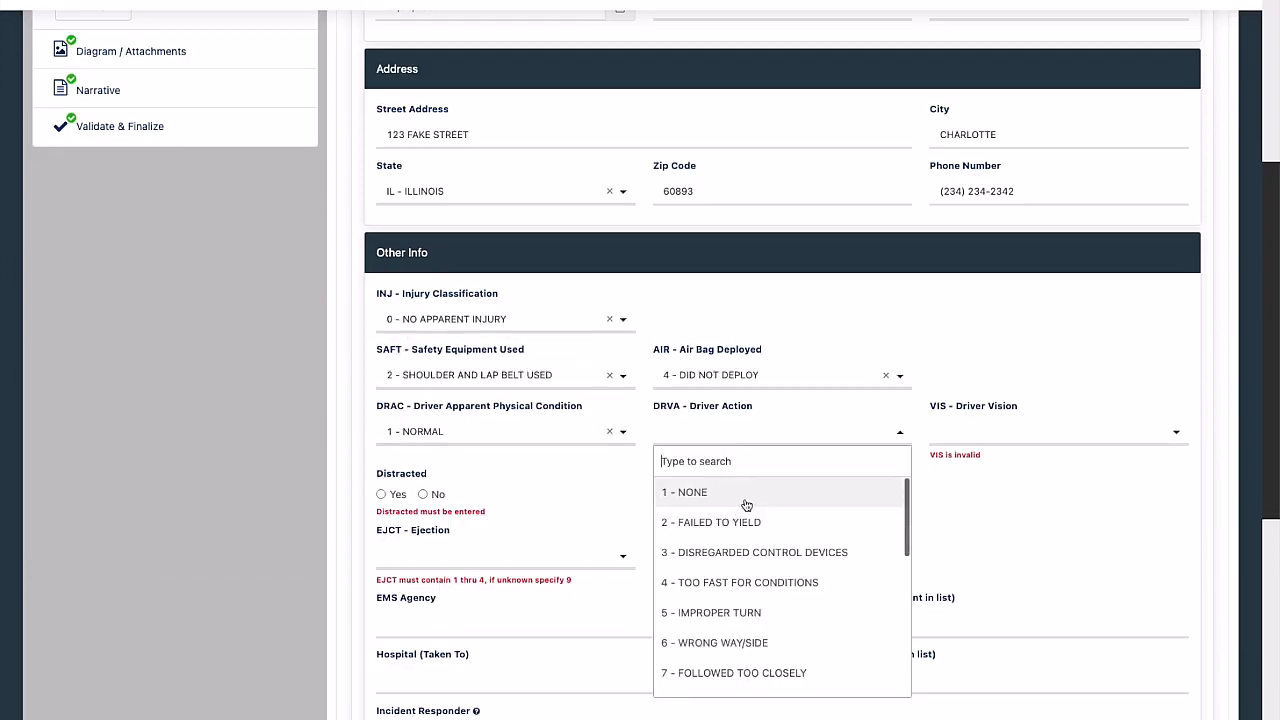
{"action": "type", "text": "5"}
{"action": "key", "text": "Tab"}
Set driver vision and distraction, marking the driver not ejected and not an incident responder
{"action": "left_click", "coordinate": [1035, 492]}
{"action": "left_click", "coordinate": [425, 488]}
{"action": "left_click", "coordinate": [470, 536]}
{"action": "left_click", "coordinate": [460, 592]}
{"action": "left_click", "coordinate": [424, 636]}
Enter BAC 001, set Drug 1 to NOT REPORTED, and make the owner the same as the driver
{"action": "scroll", "coordinate": [440, 600], "scroll_direction": "down", "scroll_amount": 5}
{"action": "left_click", "coordinate": [487, 336]}
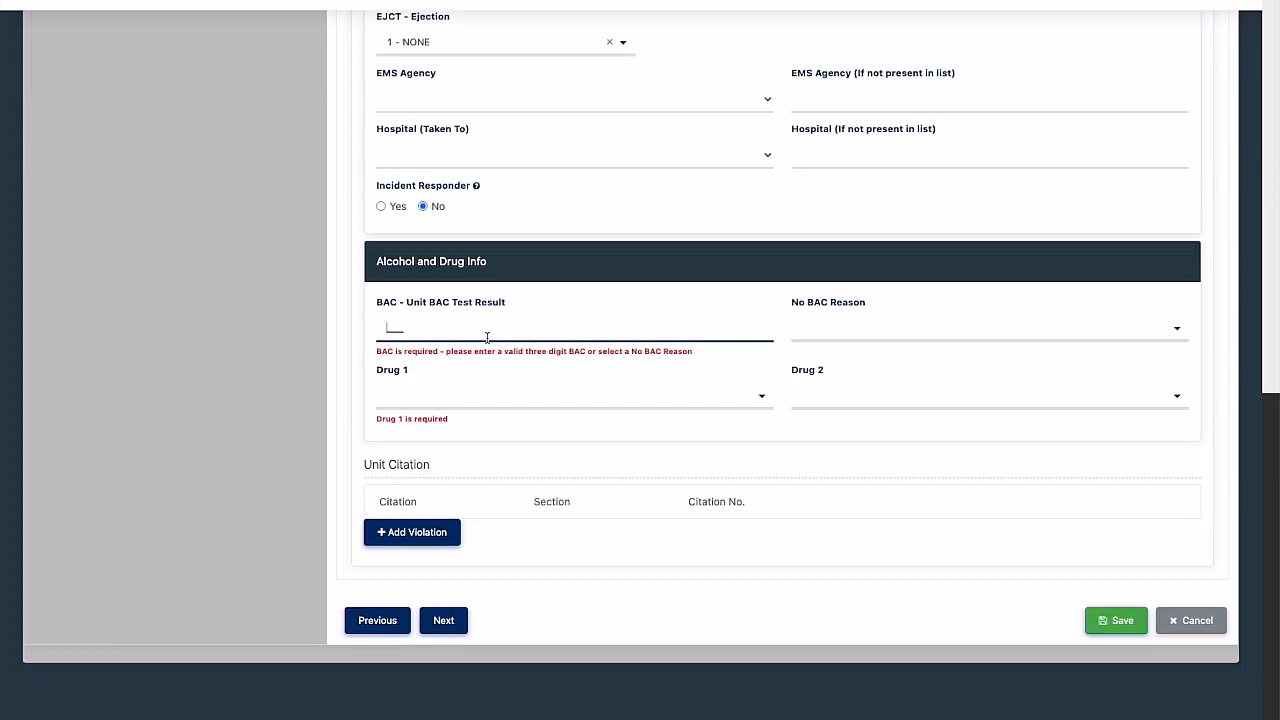
{"action": "type", "text": "001"}
{"action": "left_click", "coordinate": [500, 396]}
{"action": "left_click", "coordinate": [514, 251]}
{"action": "scroll", "coordinate": [490, 400], "scroll_direction": "up", "scroll_amount": 15}
{"action": "left_click", "coordinate": [150, 374]}
{"action": "left_click", "coordinate": [382, 190]}
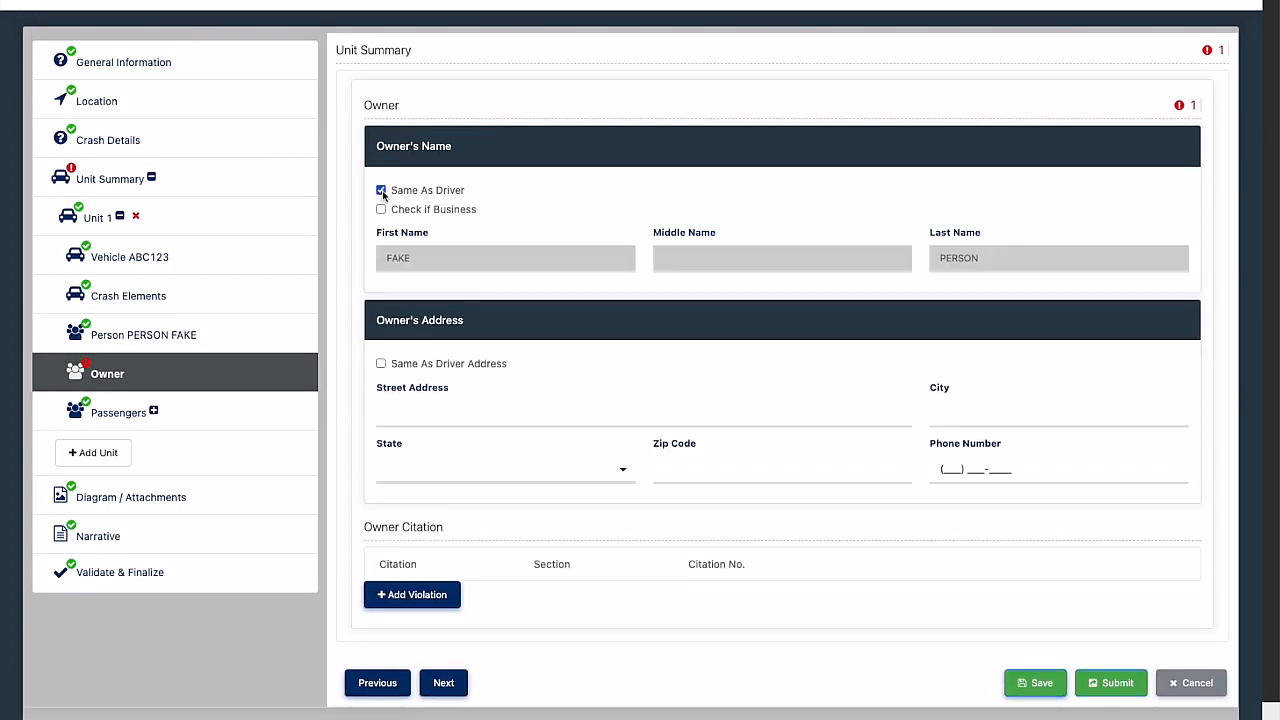
Reuse the driver's address for the owner and start a new crash diagram
{"action": "left_click", "coordinate": [382, 364]}
{"action": "left_click", "coordinate": [150, 411]}
{"action": "left_click", "coordinate": [207, 527]}
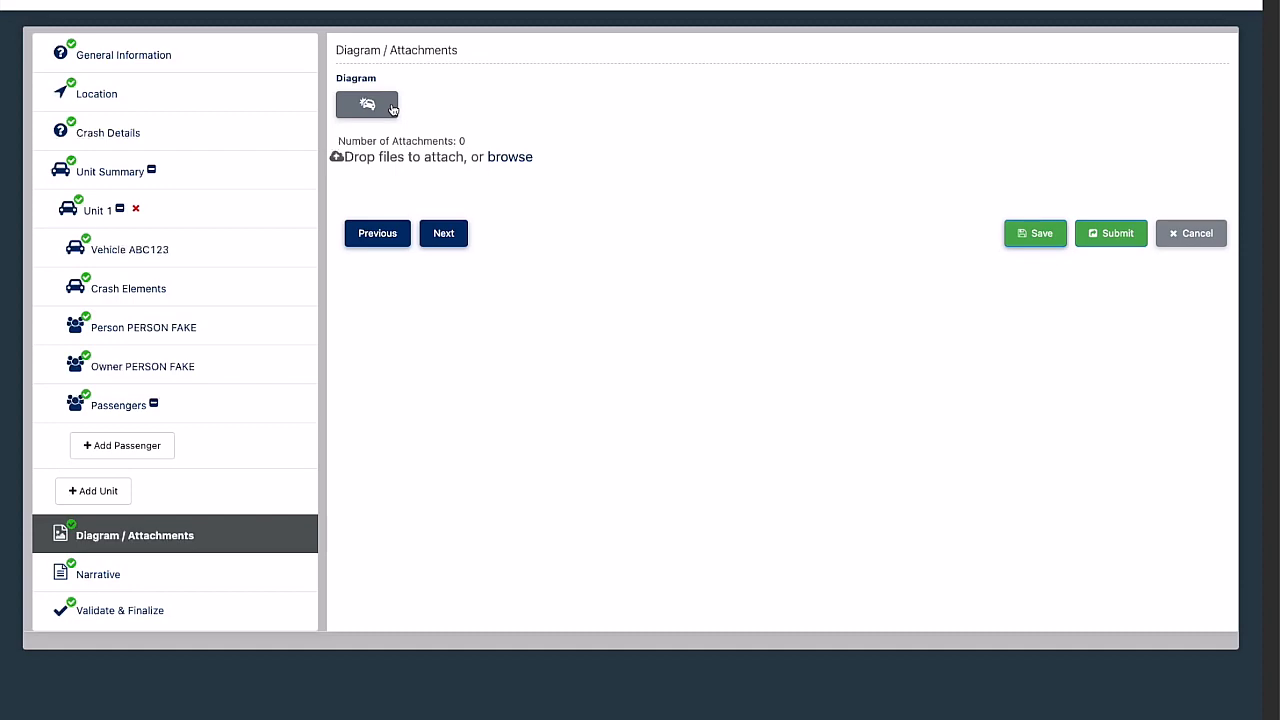
{"action": "left_click", "coordinate": [391, 108]}
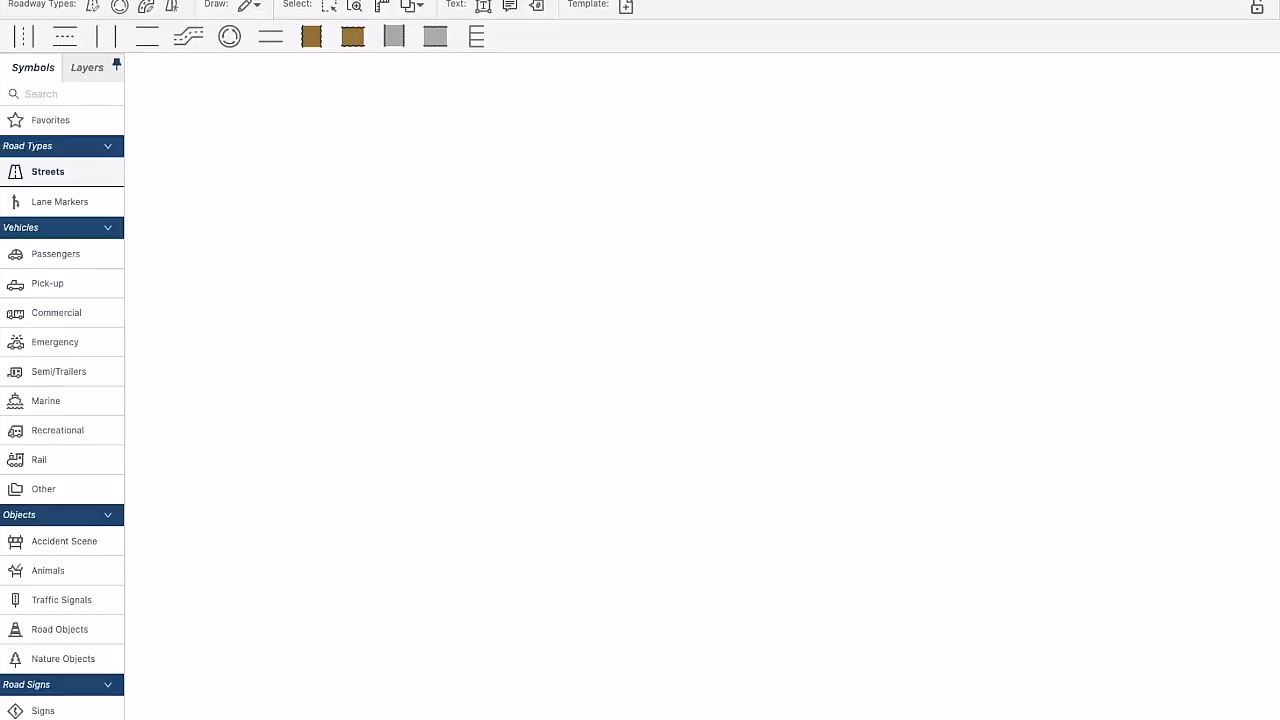
Draw crossing north-south and east-west roads forming an intersection
{"action": "left_click_drag", "start_coordinate": [23, 37], "coordinate": [499, 310]}
{"action": "left_click_drag", "start_coordinate": [500, 437], "coordinate": [490, 582]}
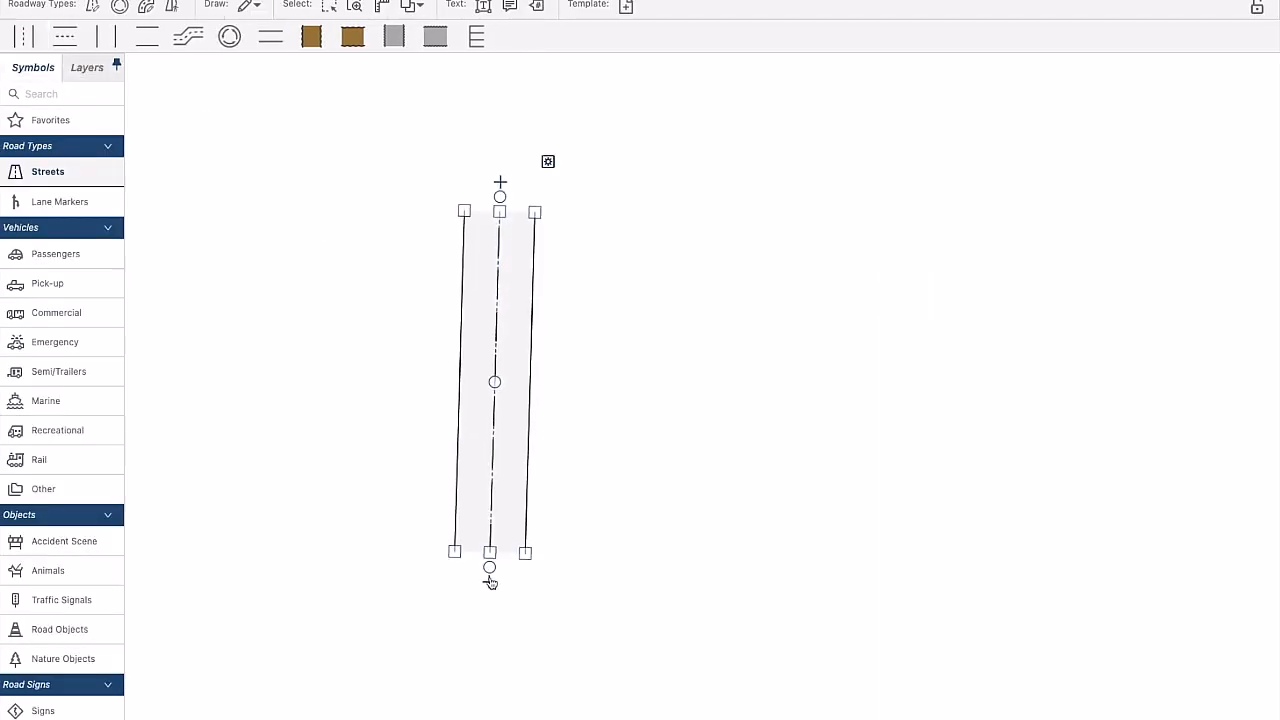
{"action": "left_click_drag", "start_coordinate": [64, 36], "coordinate": [375, 352]}
{"action": "left_click_drag", "start_coordinate": [499, 352], "coordinate": [720, 352]}
Place a sedan on the road left of the crossing and recolour it red
{"action": "left_click", "coordinate": [98, 264]}
{"action": "left_click_drag", "start_coordinate": [38, 36], "coordinate": [489, 398]}
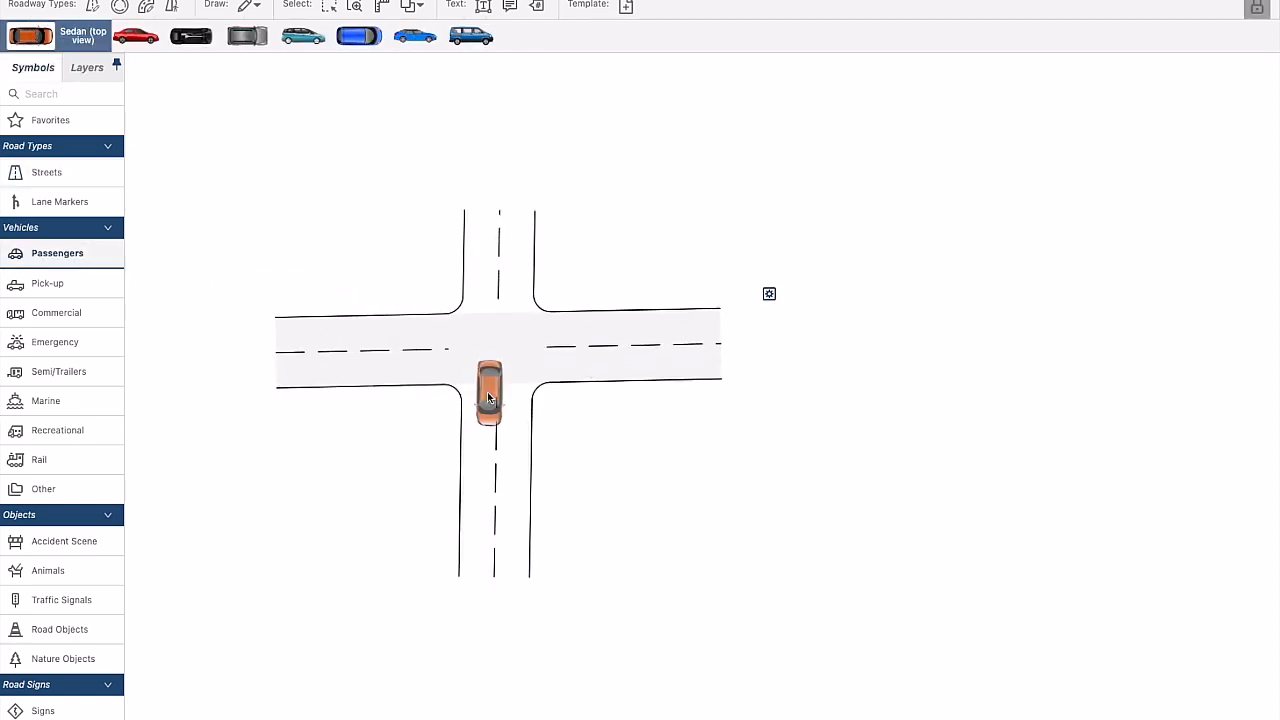
{"action": "left_click_drag", "start_coordinate": [432, 369], "coordinate": [432, 370]}
{"action": "left_click", "coordinate": [369, 718]}
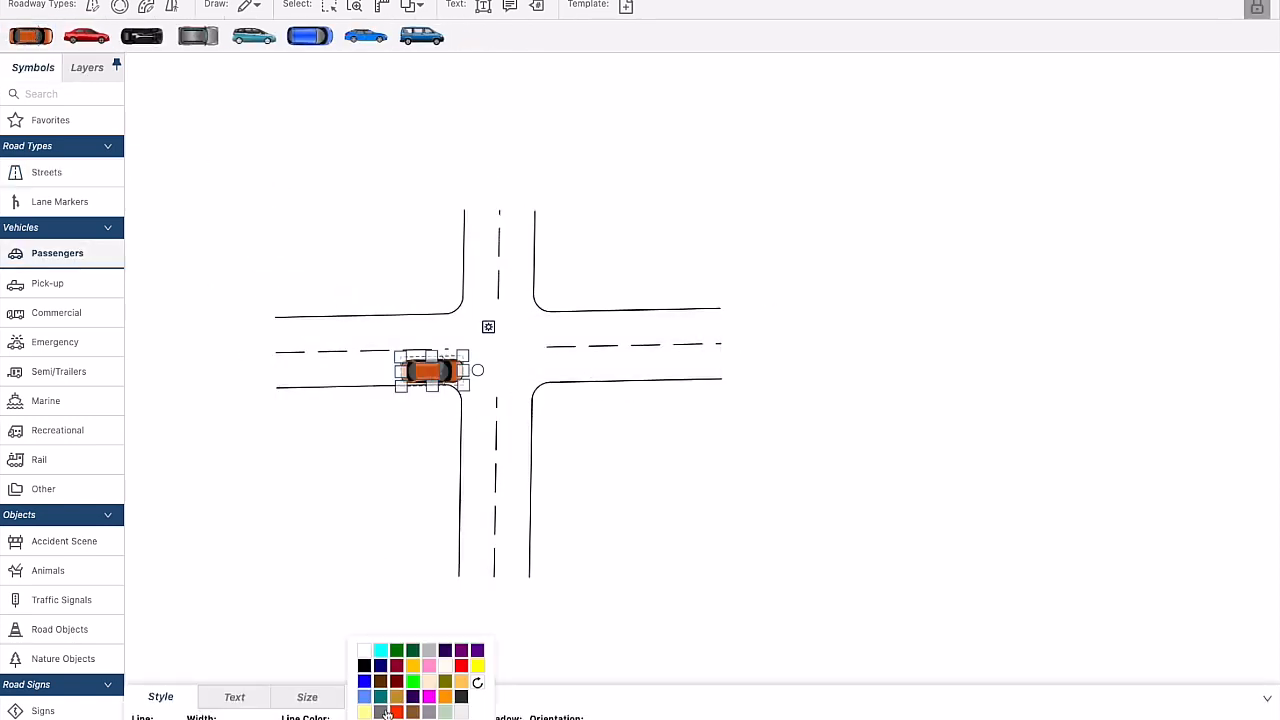
{"action": "left_click", "coordinate": [393, 714]}
{"action": "left_click", "coordinate": [171, 168]}
Add an impact burst at the car's front corner and skid marks behind it
{"action": "left_click", "coordinate": [79, 543]}
{"action": "left_click_drag", "start_coordinate": [147, 37], "coordinate": [465, 392]}
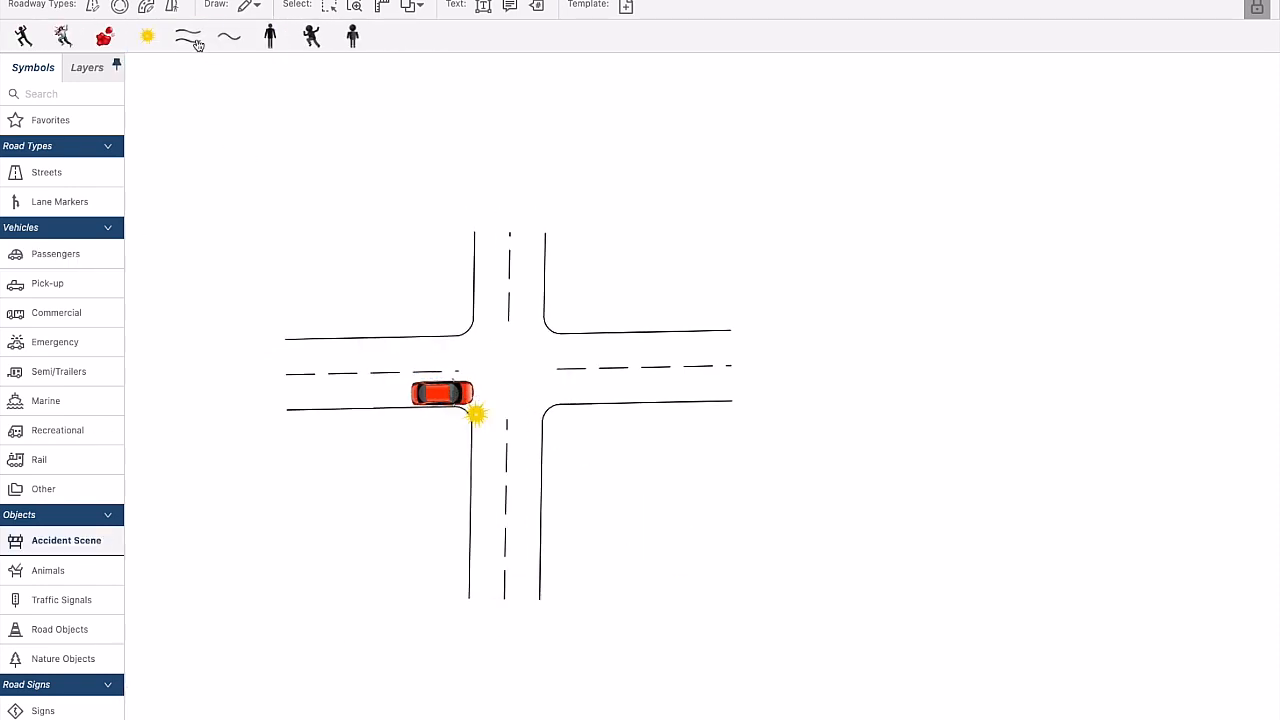
{"action": "left_click_drag", "start_coordinate": [188, 36], "coordinate": [375, 393]}
Label the road MAIN STREET and place a traffic light in the intersection
{"action": "left_click", "coordinate": [484, 6]}
{"action": "left_click", "coordinate": [351, 309]}
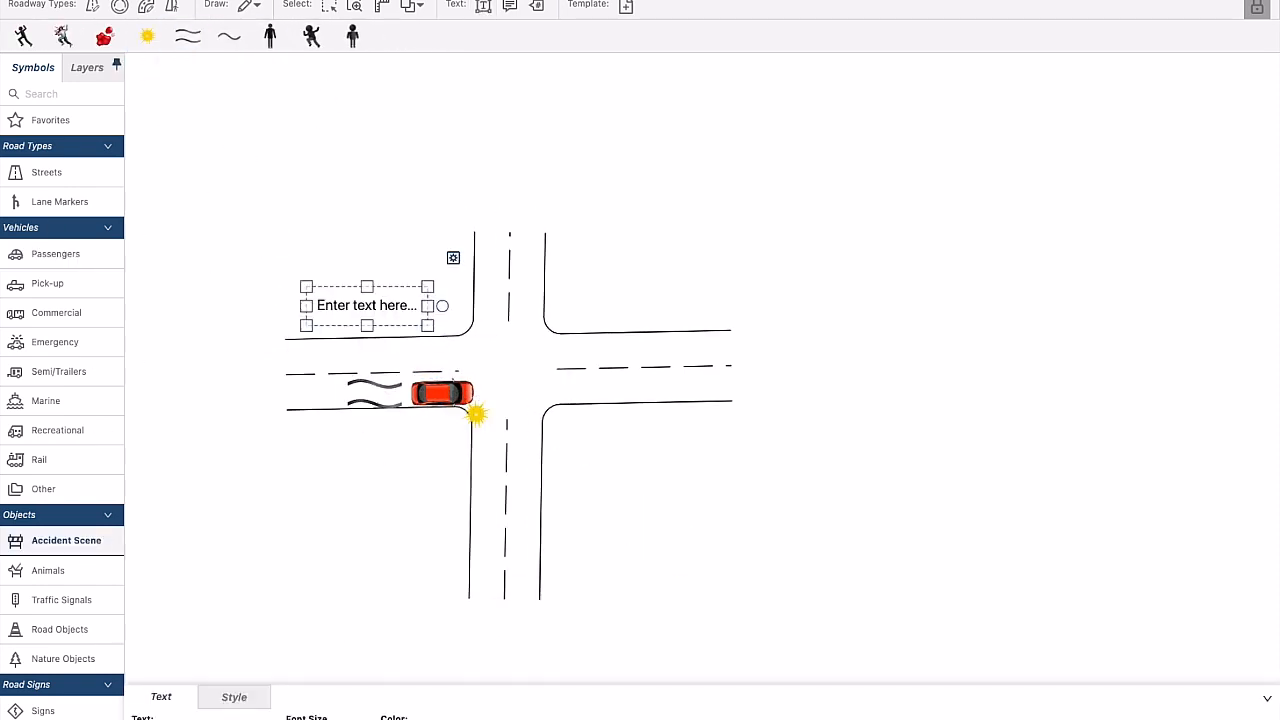
{"action": "type", "text": "MAIN STREET"}
{"action": "left_click", "coordinate": [365, 461]}
{"action": "left_click", "coordinate": [63, 599]}
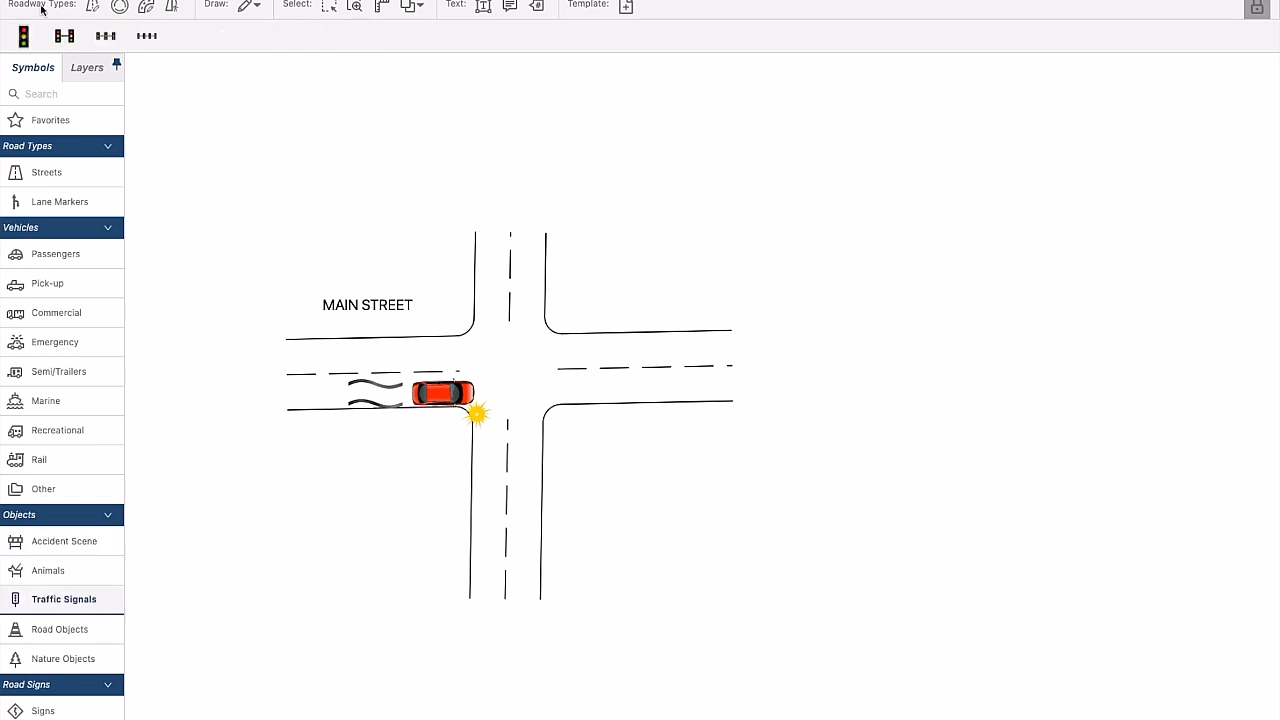
{"action": "left_click_drag", "start_coordinate": [23, 36], "coordinate": [509, 367]}
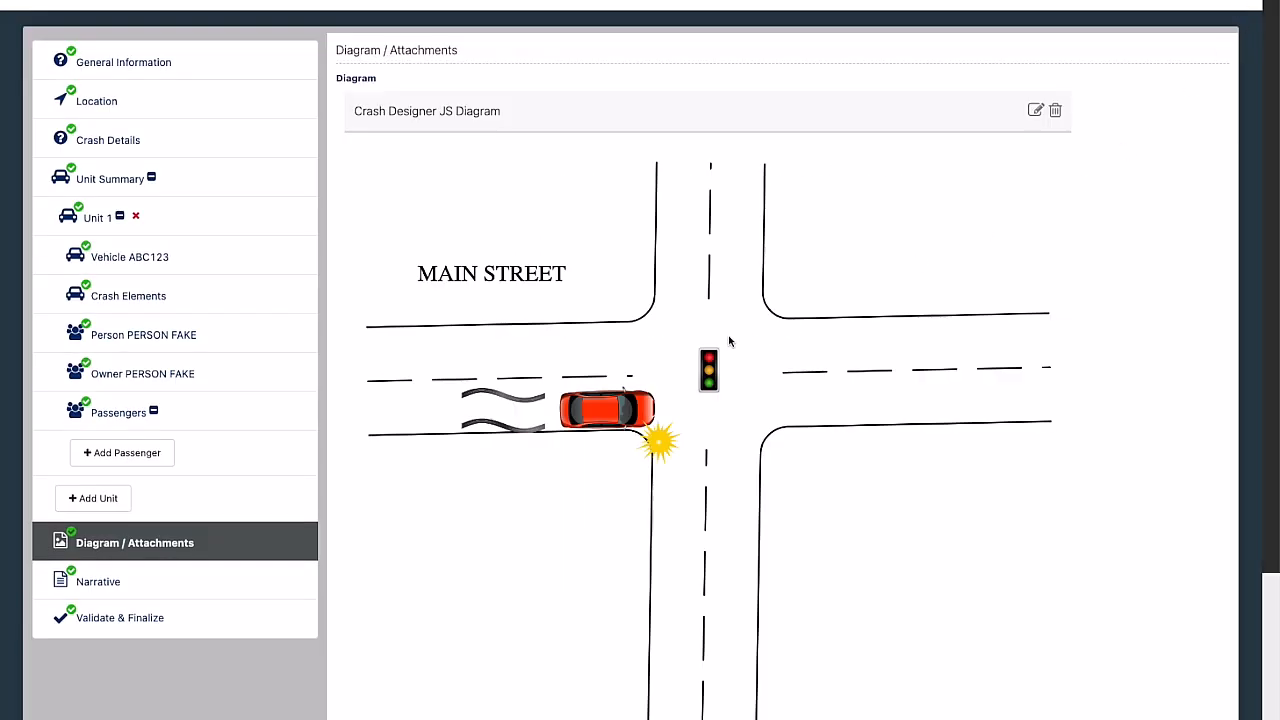
Attach the Car Crash image from the Desktop to the report
{"action": "scroll", "coordinate": [719, 381], "scroll_direction": "down", "scroll_amount": 1}
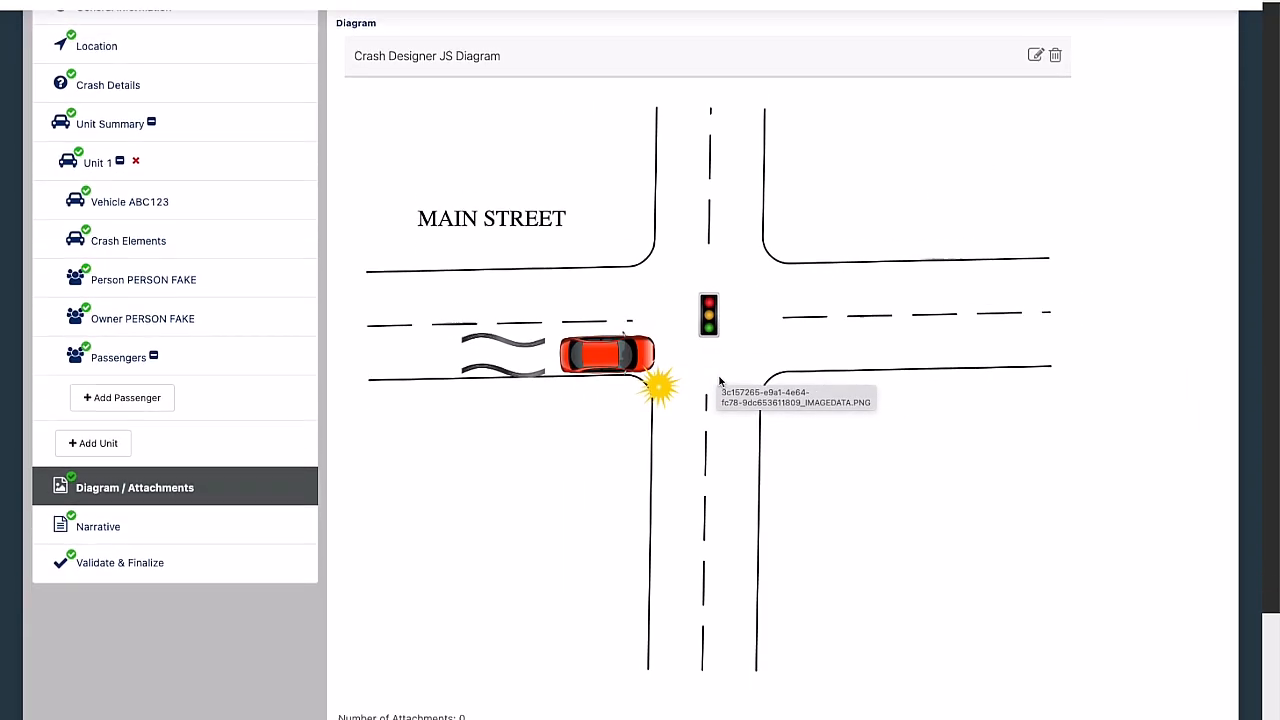
{"action": "scroll", "coordinate": [719, 381], "scroll_direction": "down", "scroll_amount": 4}
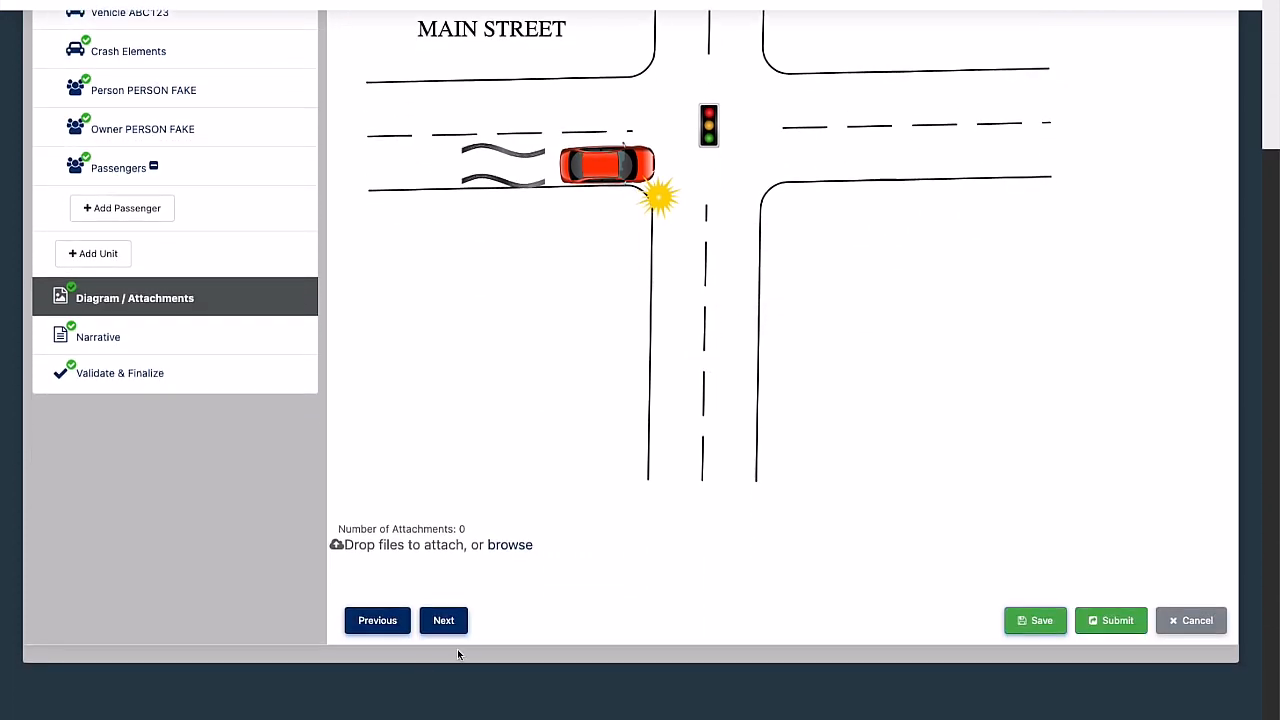
{"action": "left_click", "coordinate": [517, 545]}
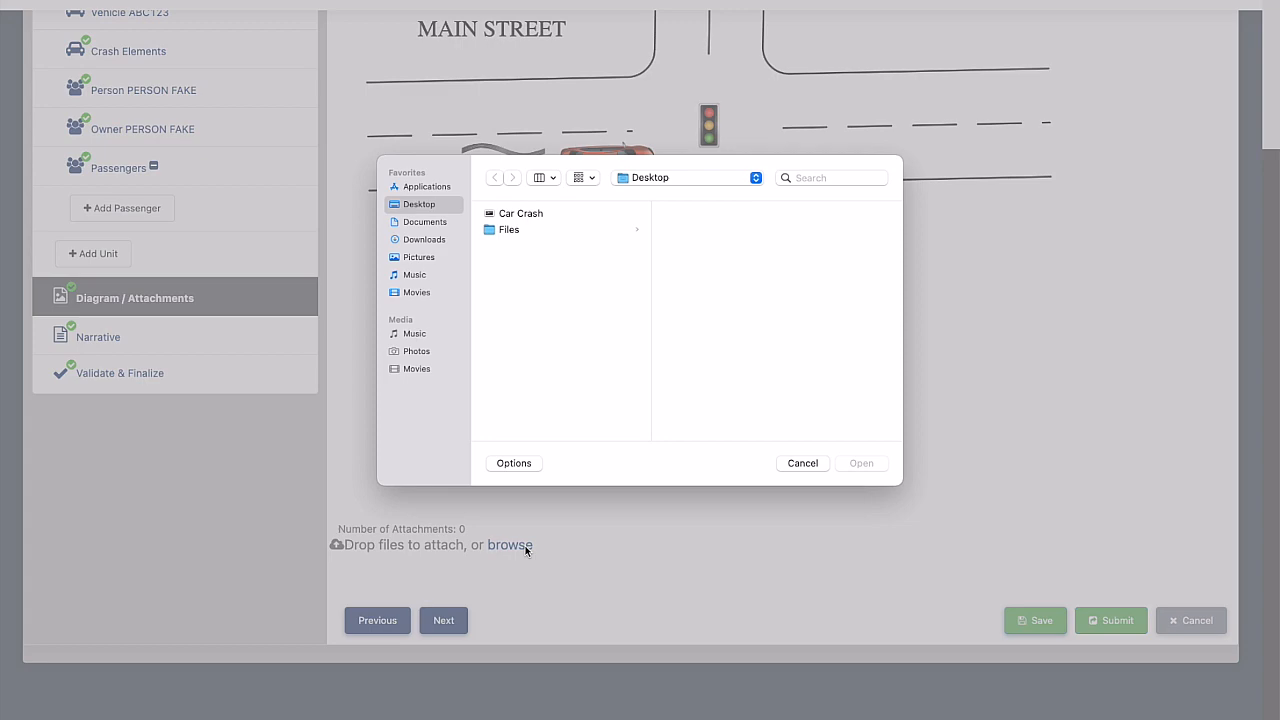
{"action": "left_click", "coordinate": [569, 213]}
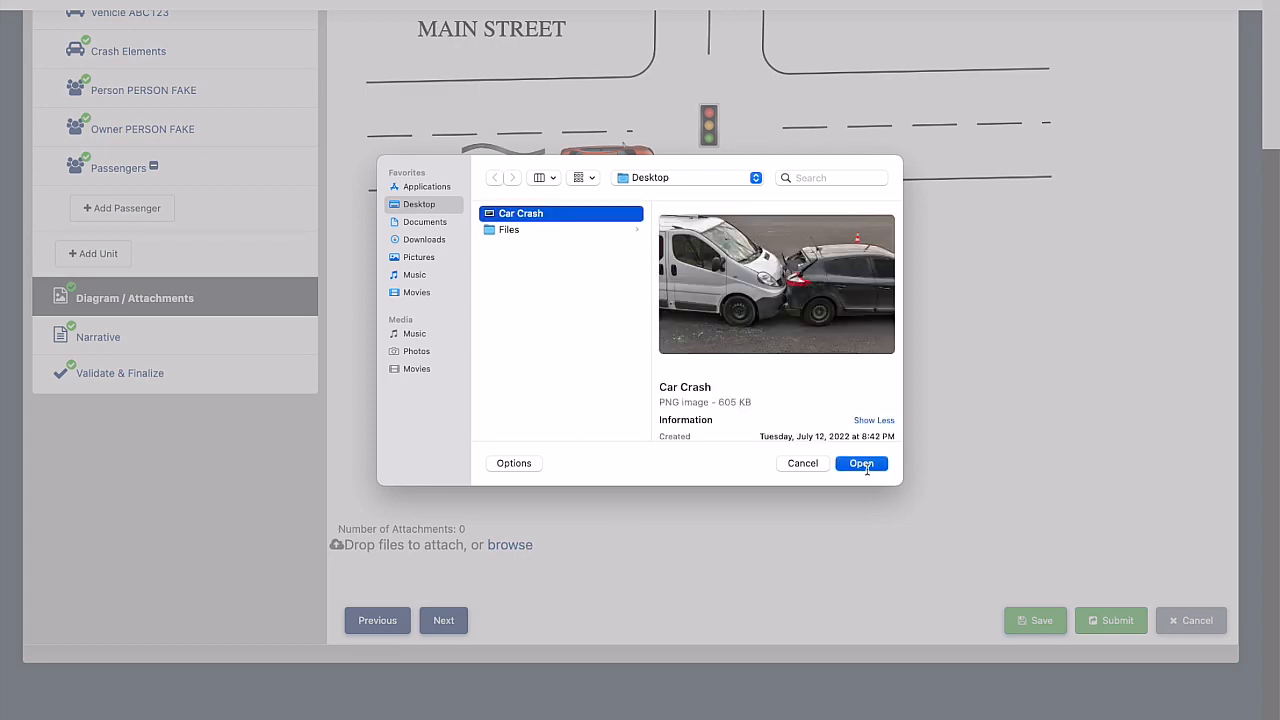
{"action": "left_click", "coordinate": [862, 464]}
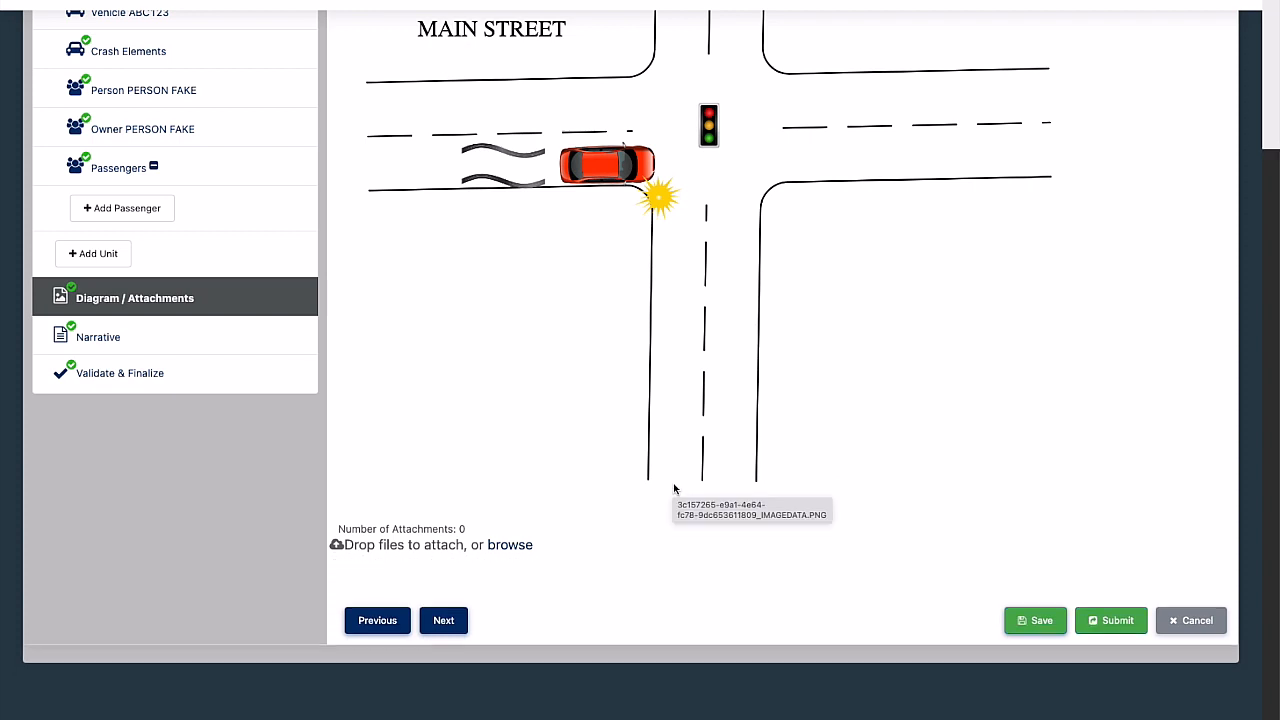
{"action": "scroll", "coordinate": [672, 490], "scroll_direction": "down", "scroll_amount": 2}
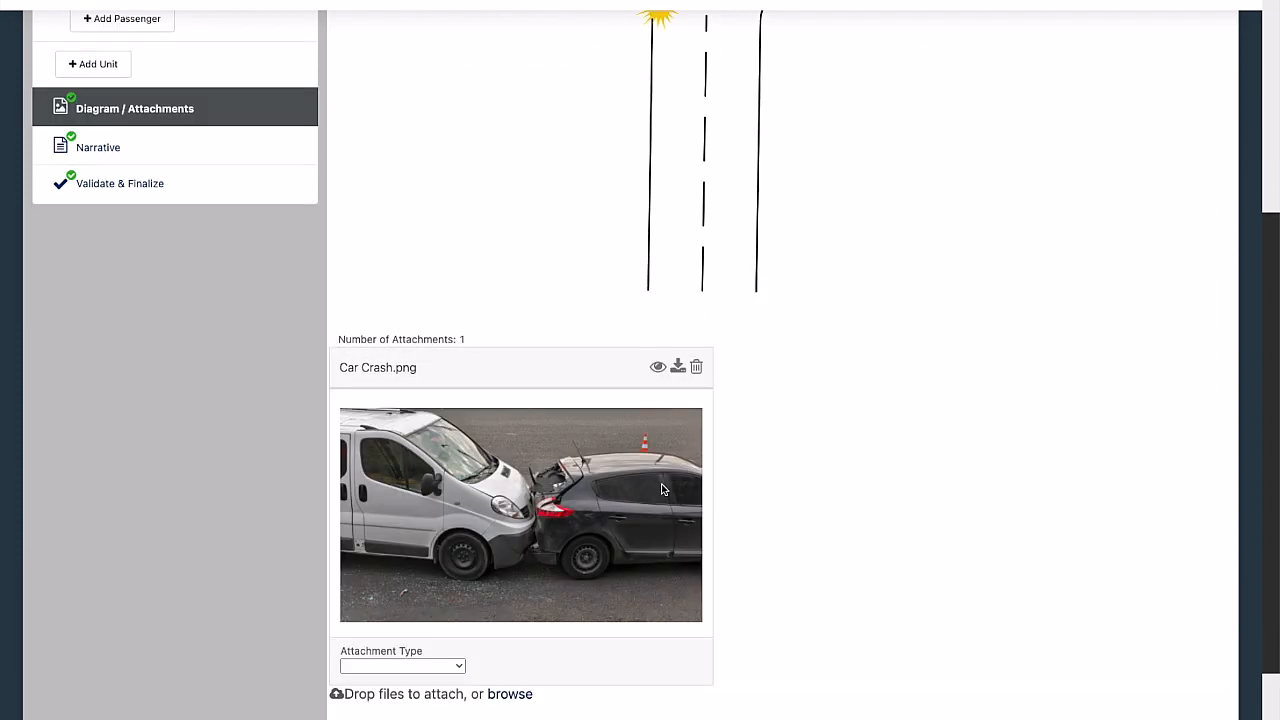
{"action": "left_click", "coordinate": [231, 152]}
Write 'DETAILS ABOUT THE REPORT' as the narrative, then go to Validate & Finalize
{"action": "left_click", "coordinate": [497, 103]}
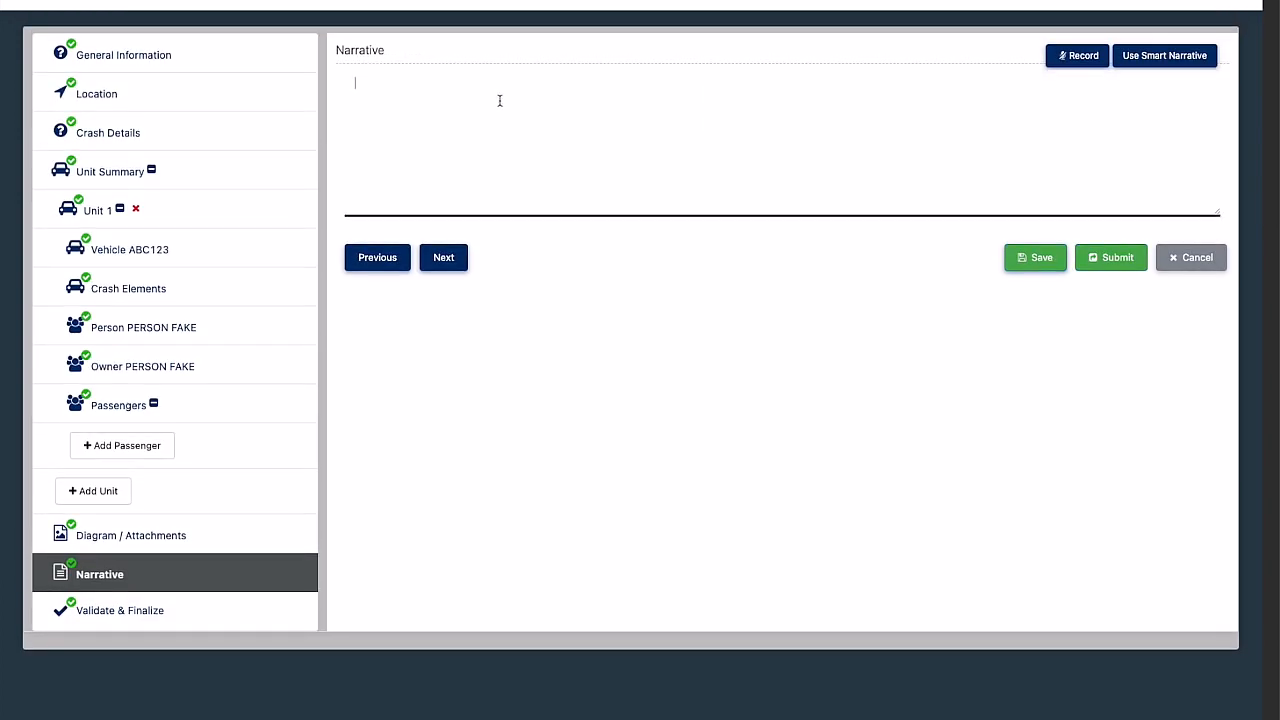
{"action": "type", "text": "DETAILS ABOUT THE REPORT"}
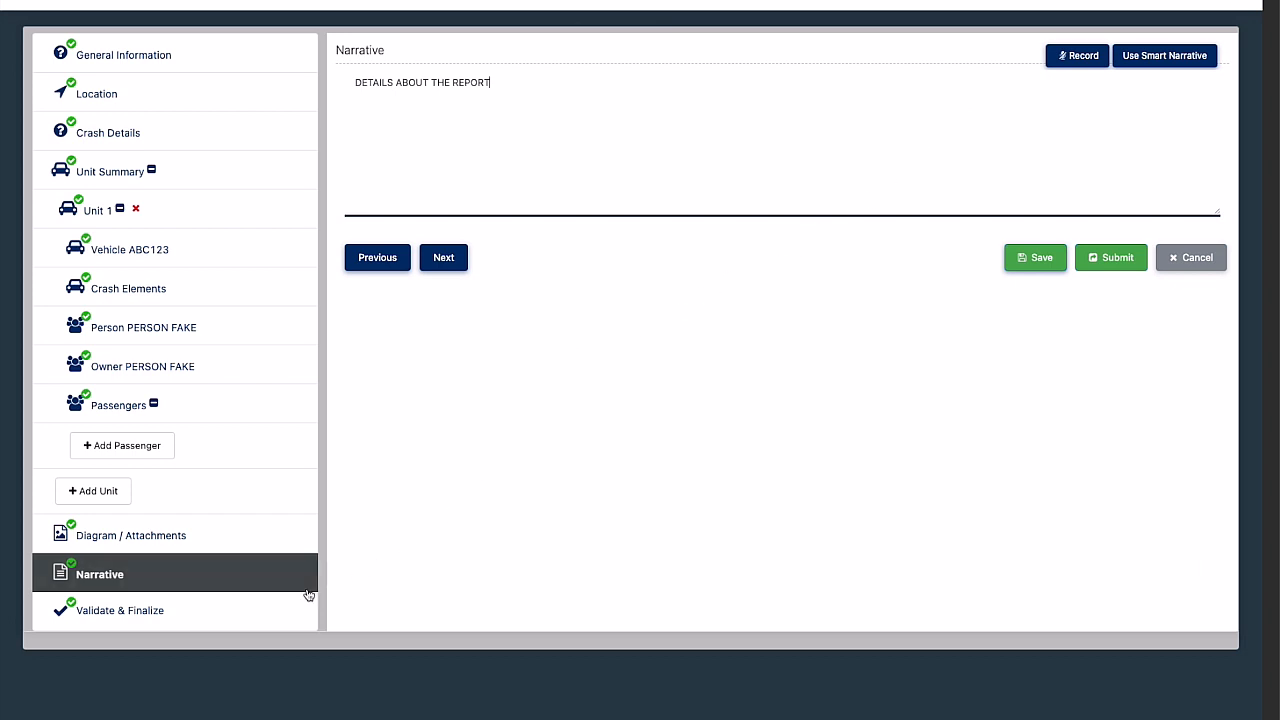
{"action": "left_click", "coordinate": [174, 619]}
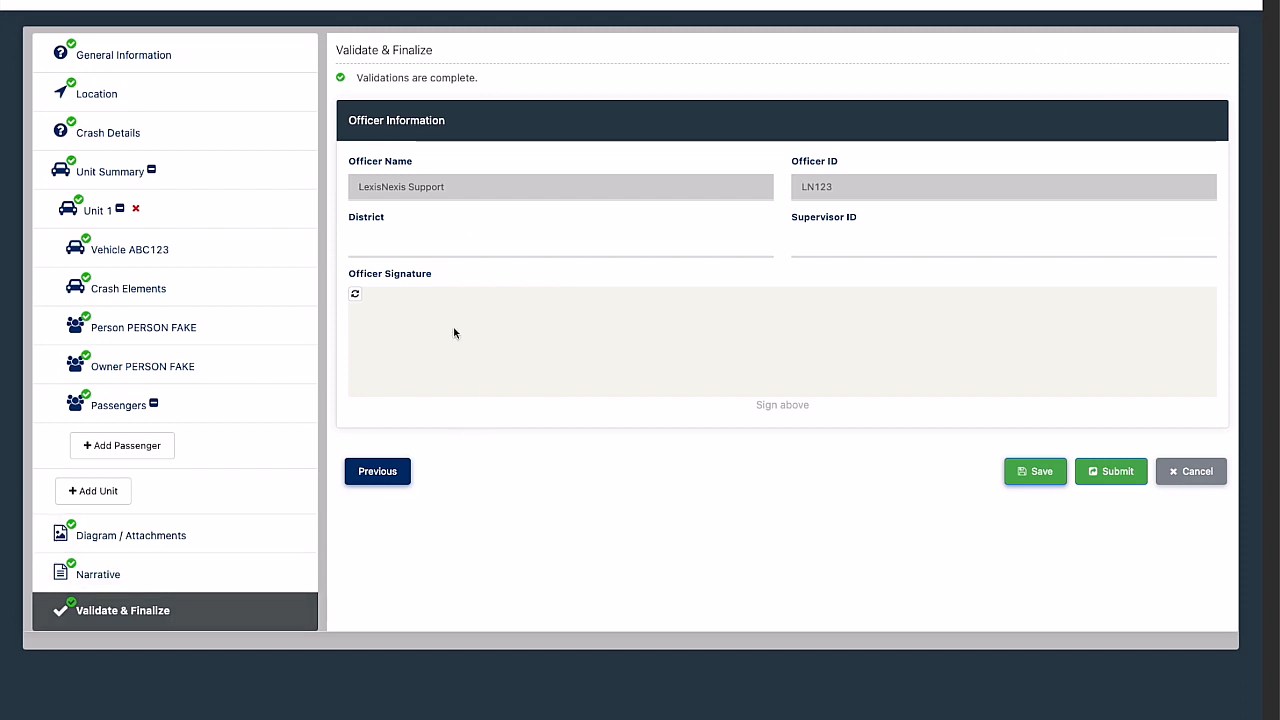
Draw the officer signature on the signature pad and submit the report
{"action": "mouse_move", "coordinate": [463, 313]}
{"action": "left_mouse_down"}
{"action": "mouse_move", "coordinate": [447, 355]}
{"action": "mouse_move", "coordinate": [576, 345]}
{"action": "mouse_move", "coordinate": [729, 363]}
{"action": "mouse_move", "coordinate": [678, 336]}
{"action": "mouse_move", "coordinate": [923, 357]}
{"action": "left_mouse_up"}
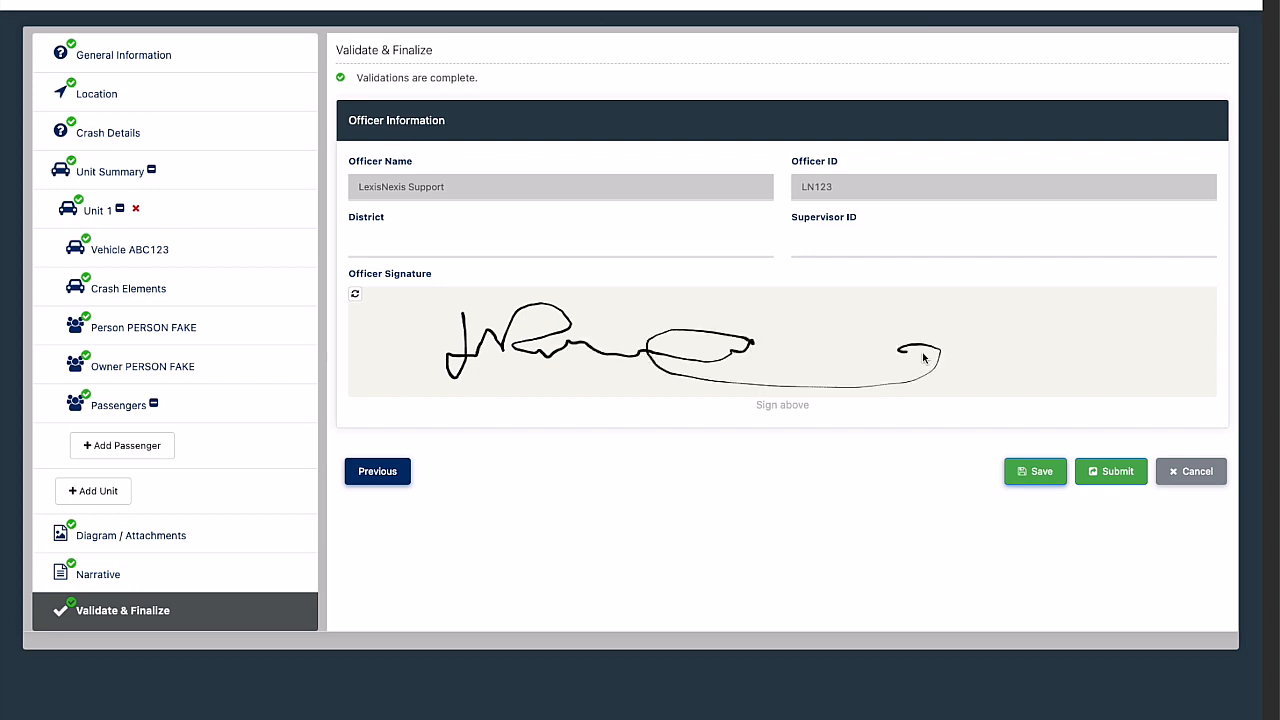
{"action": "left_click", "coordinate": [1111, 481]}
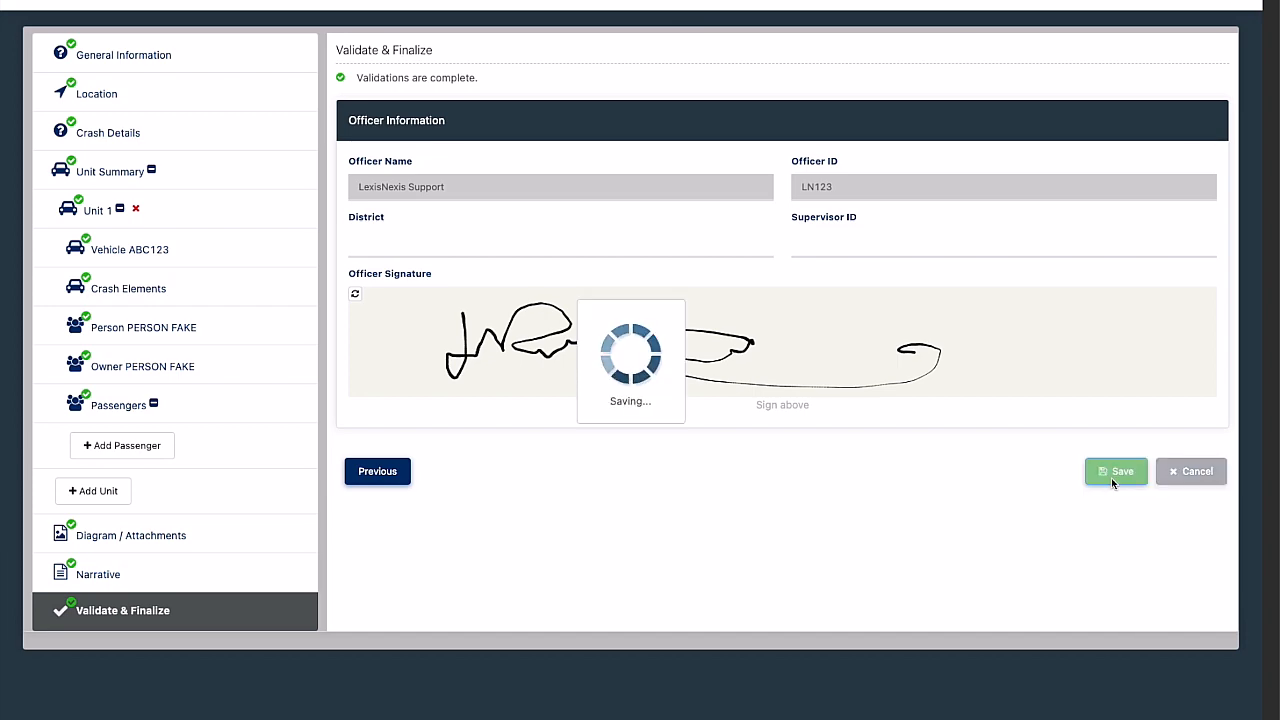